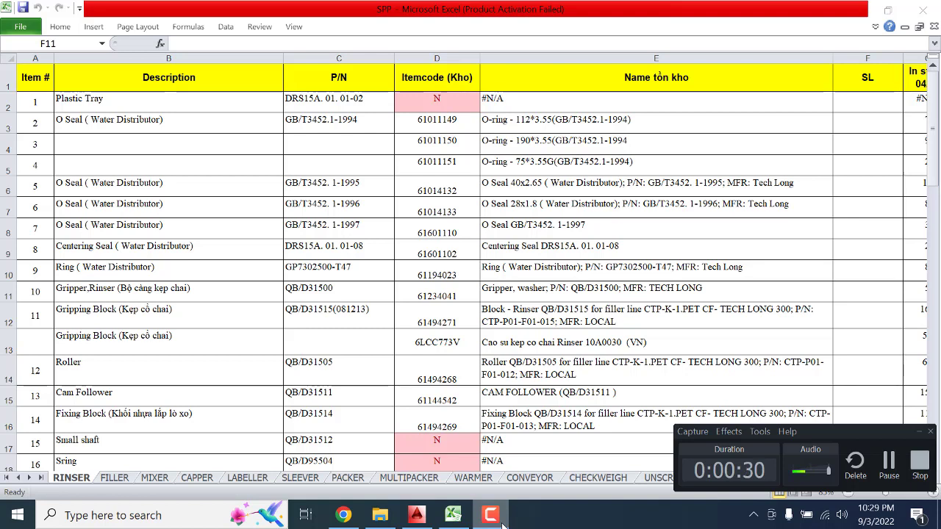
pyautogui.click(500, 519)
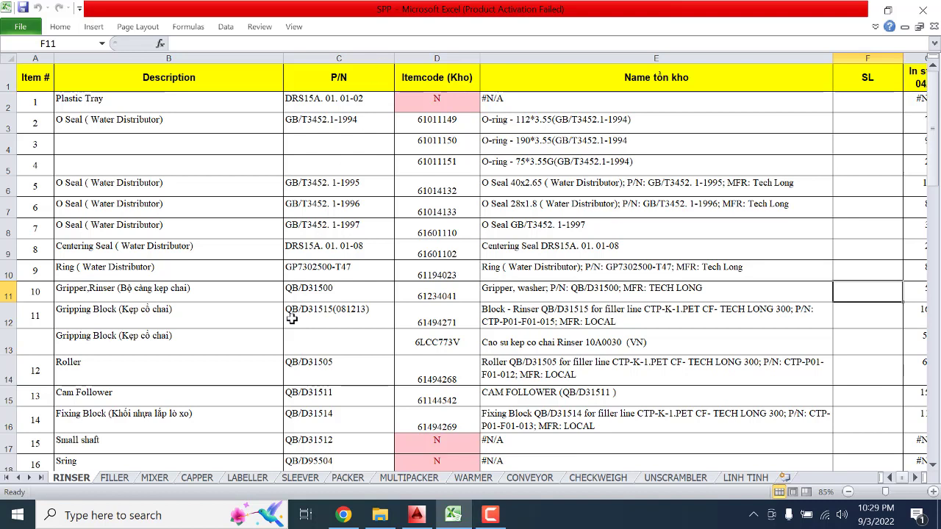
pyautogui.click(182, 144)
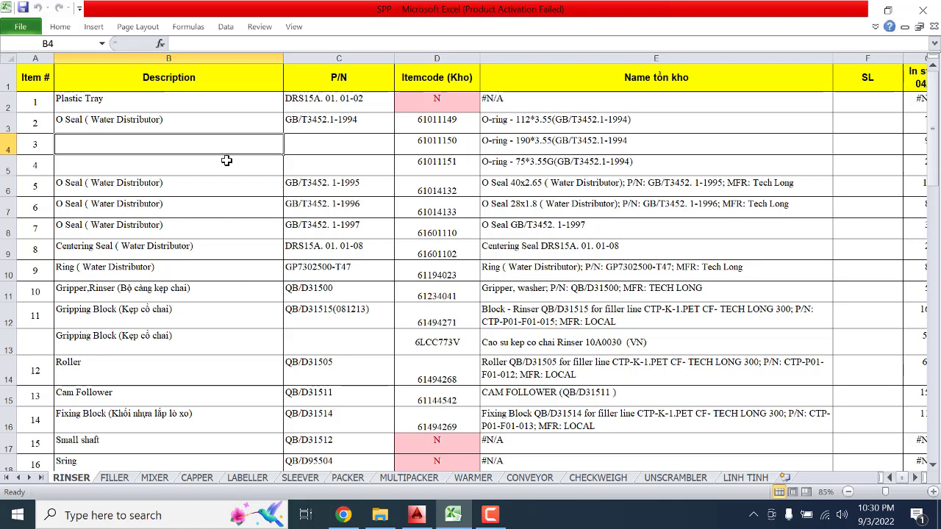
pyautogui.click(500, 521)
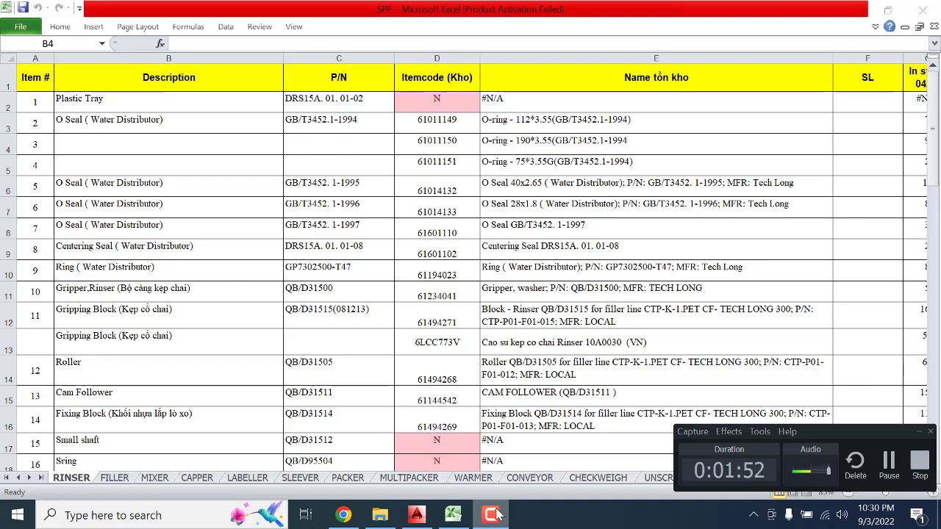
pyautogui.click(494, 514)
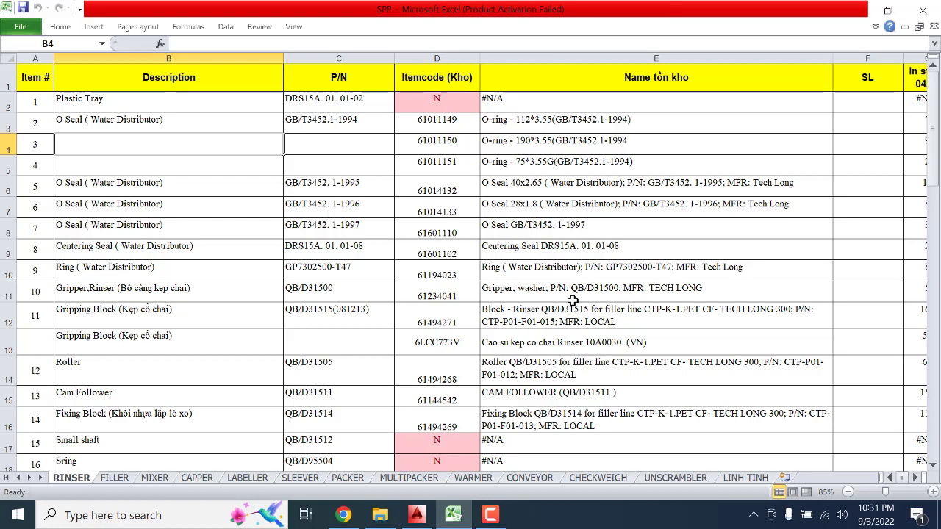
pyautogui.scroll(-3, 450, 324)
pyautogui.scroll(1, 450, 326)
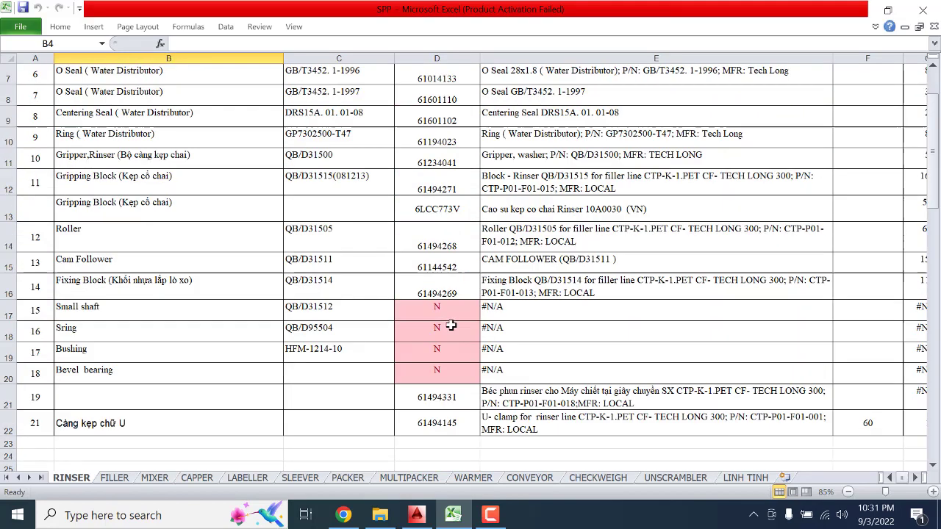
pyautogui.scroll(2, 451, 325)
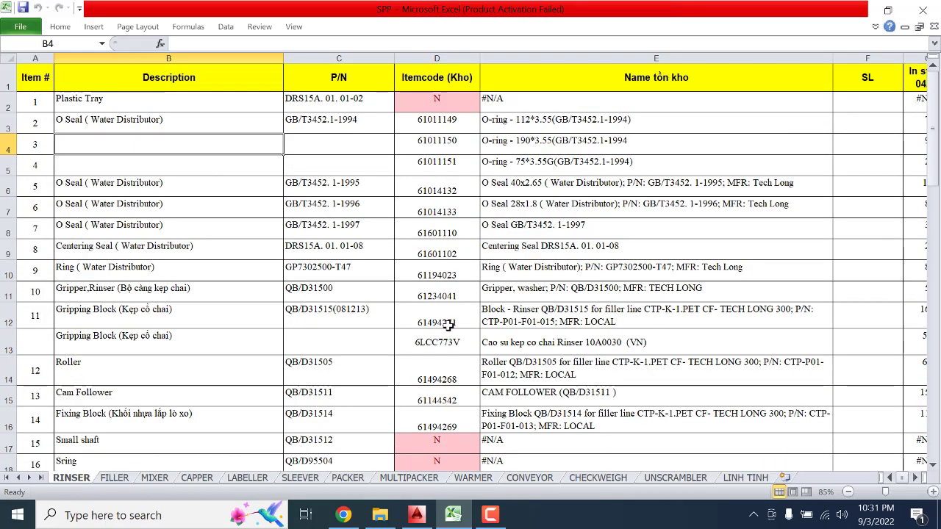
pyautogui.click(491, 516)
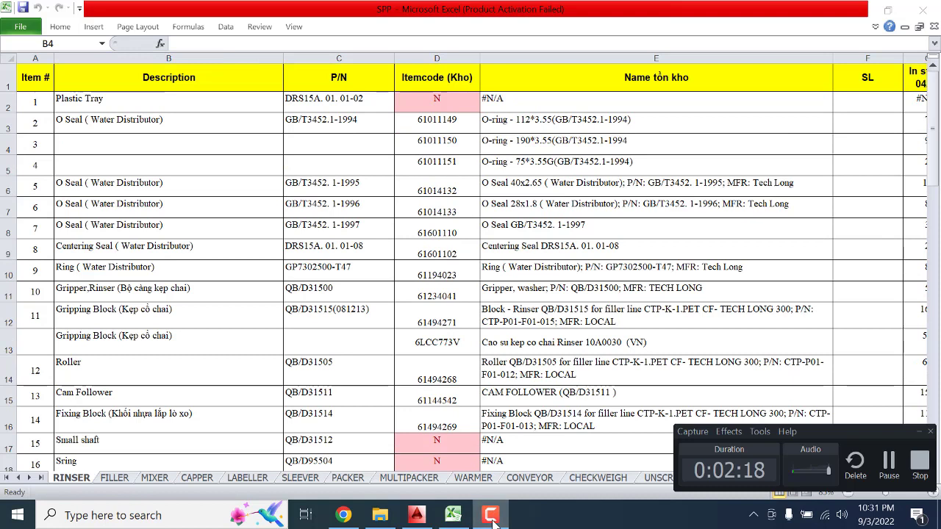
pyautogui.click(491, 516)
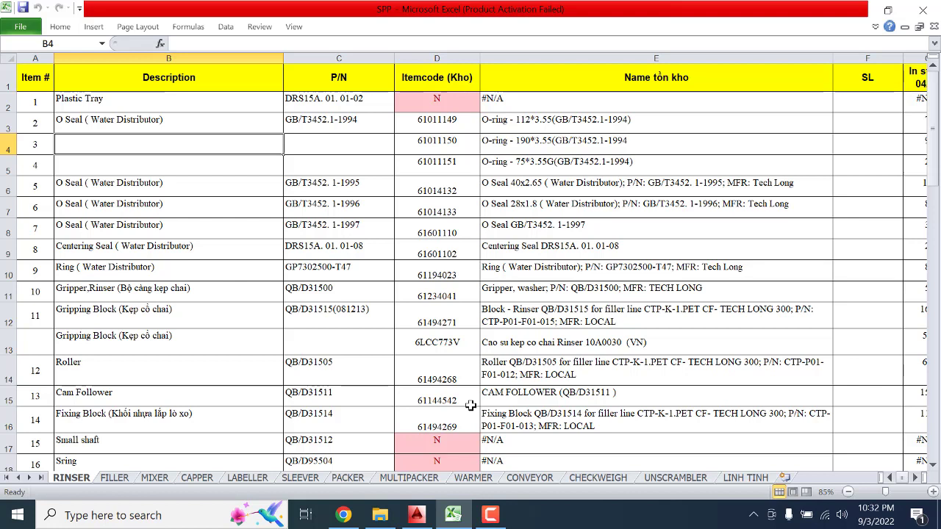
pyautogui.click(490, 517)
pyautogui.click(491, 517)
# Look over the FILLER sheet and examine the pipe clamp, cabinet lock and chain link entries on the LINH TINH sheet.
pyautogui.click(114, 478)
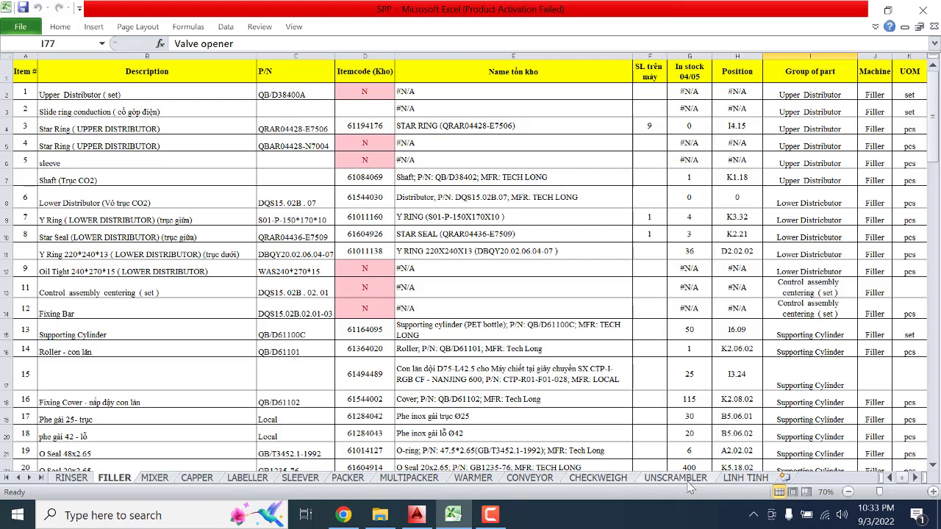
pyautogui.click(743, 478)
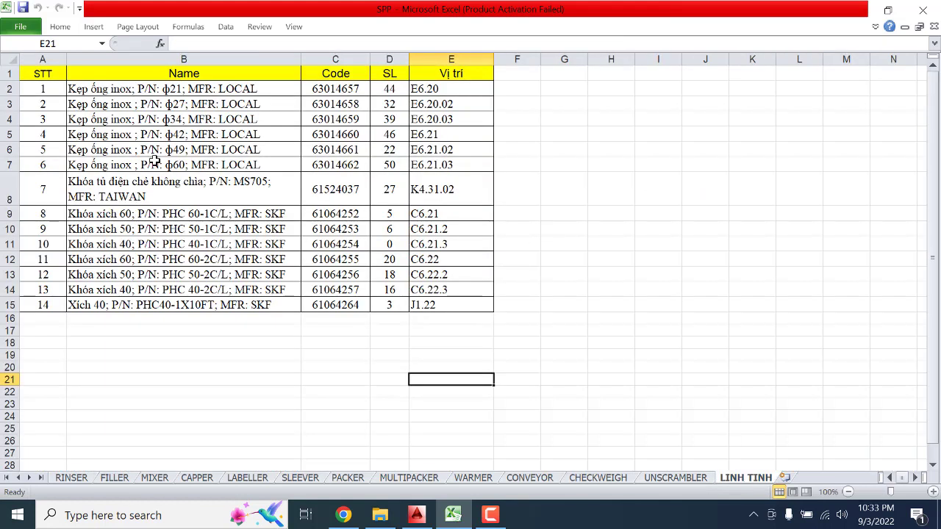
pyautogui.click(107, 103)
pyautogui.click(132, 140)
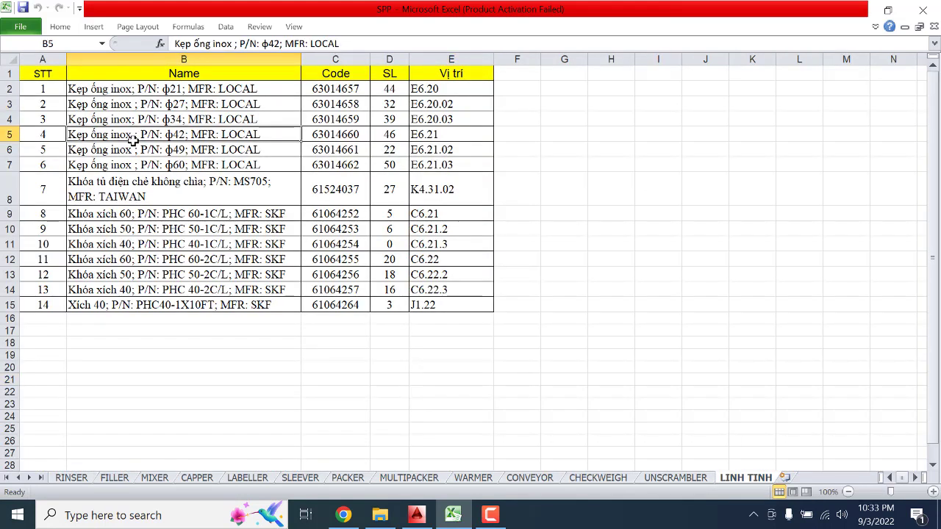
pyautogui.click(136, 190)
pyautogui.click(165, 219)
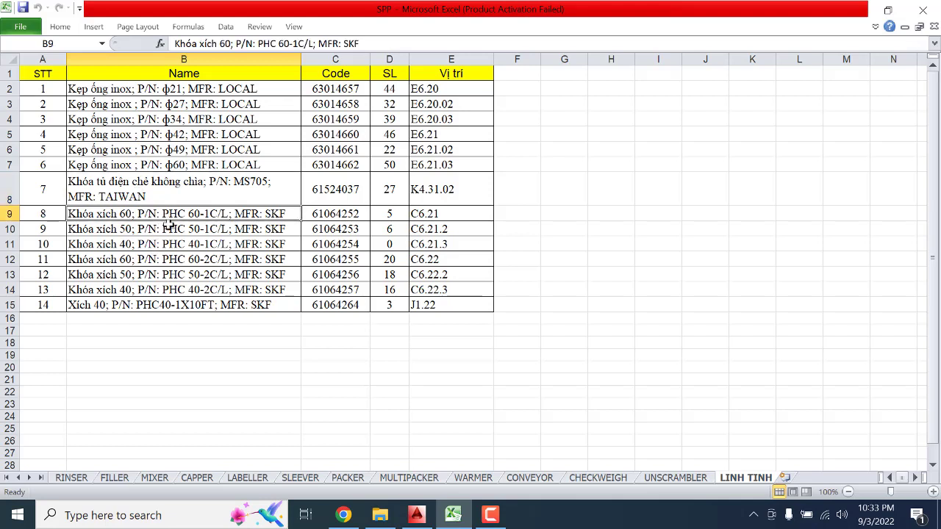
pyautogui.click(170, 256)
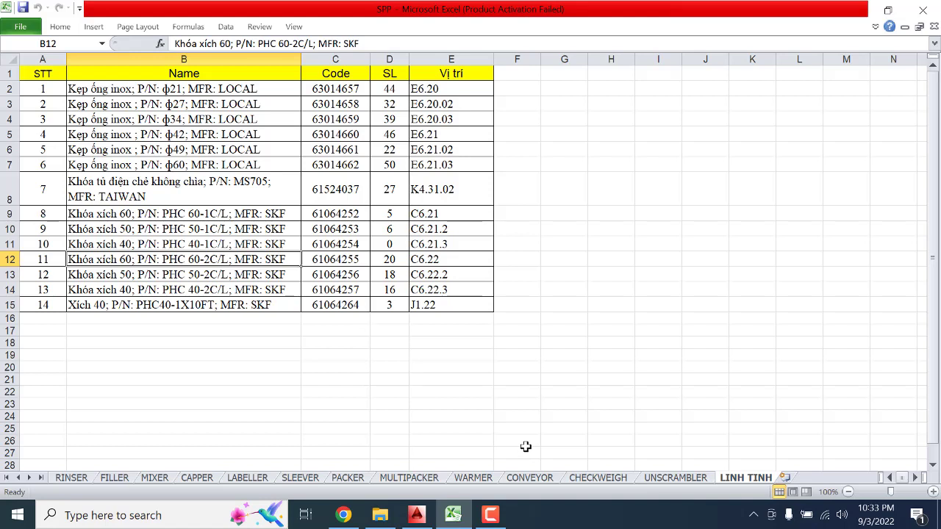
# Return to the RINSER sheet and review its Description, P/N, Itemcode (Kho) and Name tồn kho column headings.
pyautogui.click(71, 479)
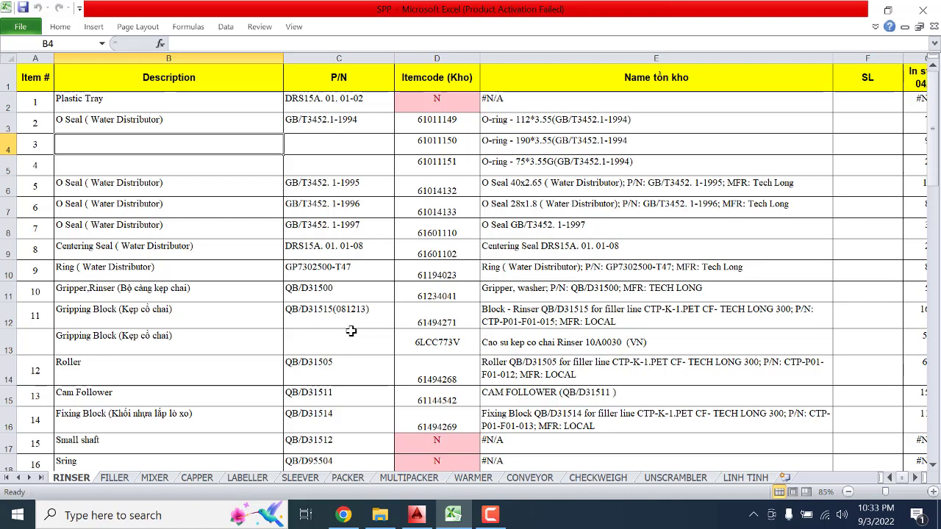
pyautogui.click(497, 517)
pyautogui.click(492, 516)
pyautogui.click(178, 85)
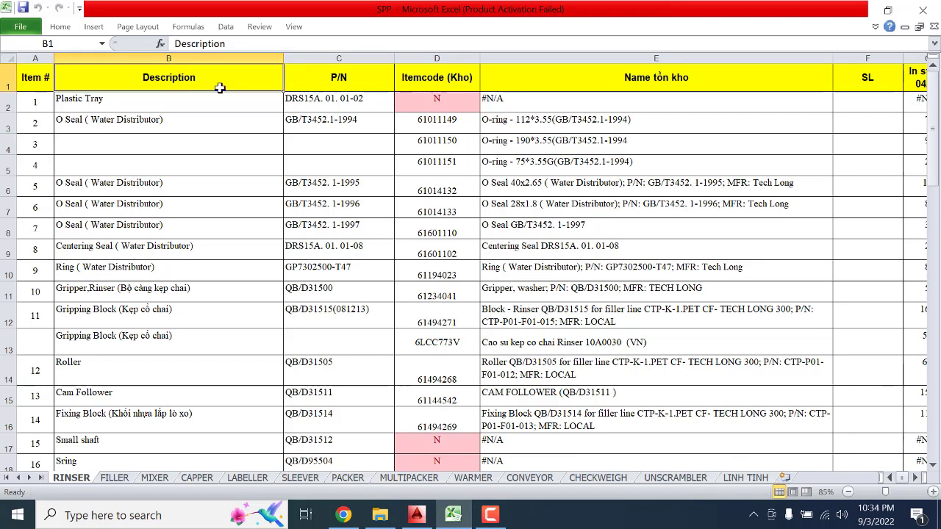
pyautogui.click(370, 81)
pyautogui.click(455, 82)
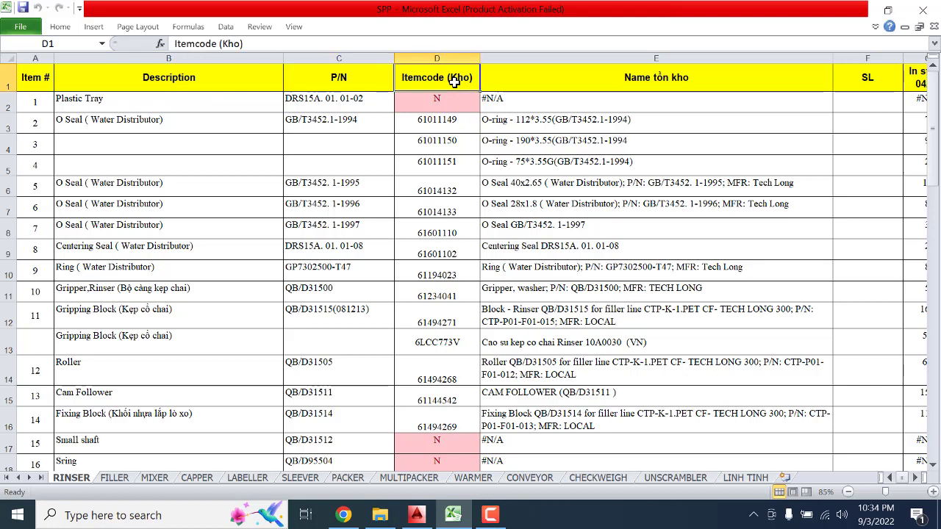
pyautogui.click(600, 75)
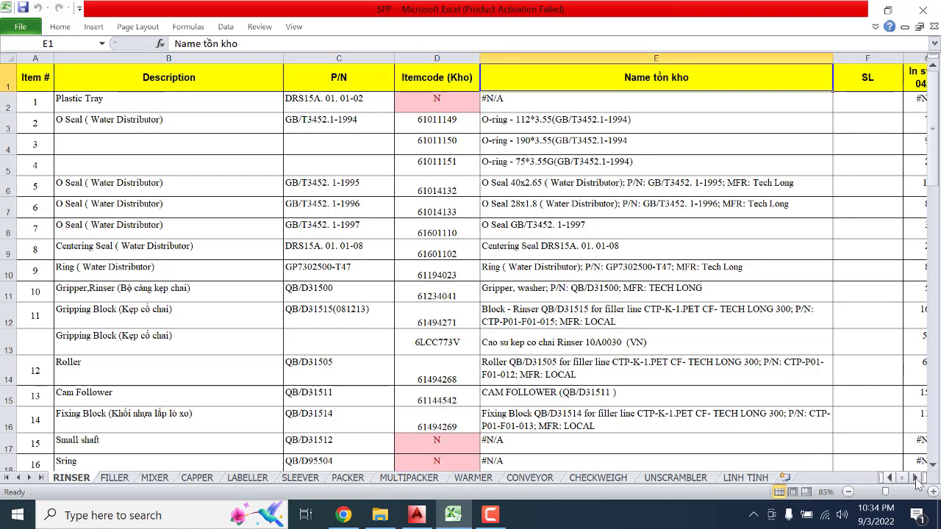
# Examine the SL and In stock 04/05 columns of the RINSER sheet down to the last part row.
pyautogui.click(917, 478)
pyautogui.click(917, 479)
pyautogui.click(917, 479)
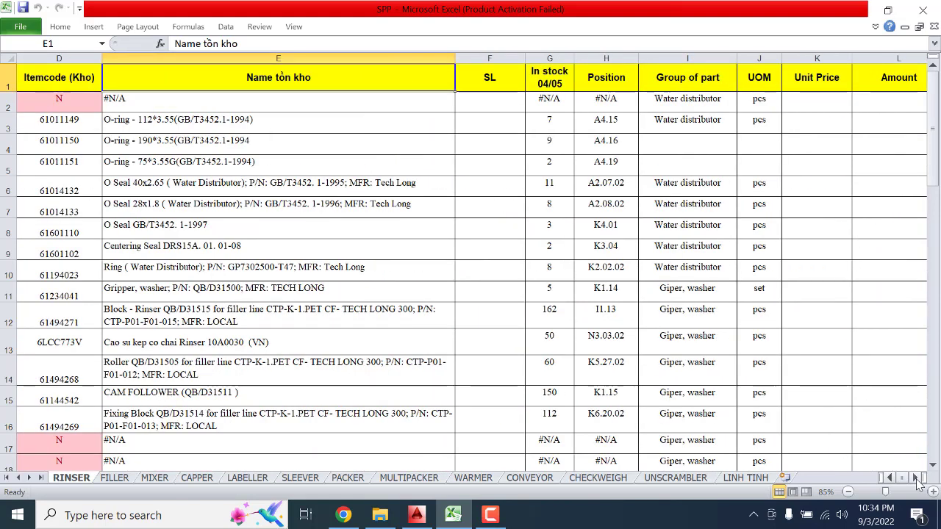
pyautogui.click(917, 478)
pyautogui.click(404, 84)
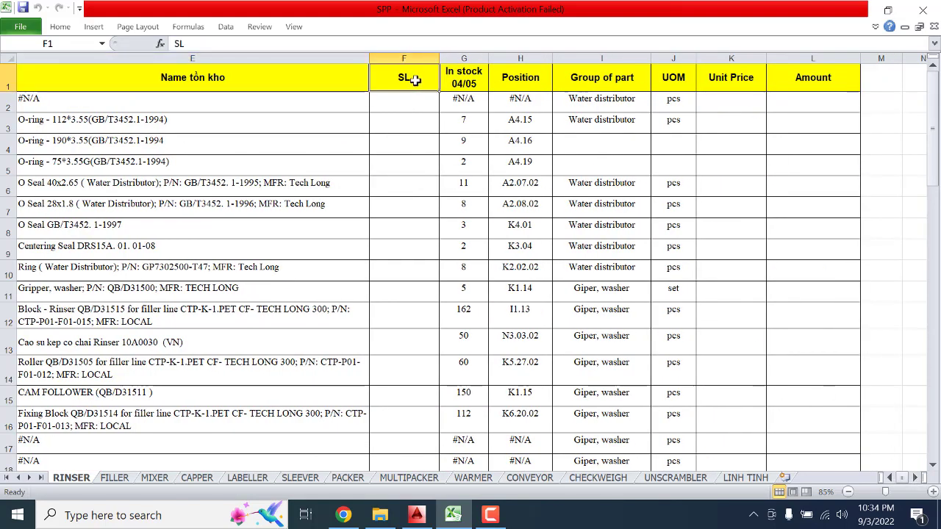
pyautogui.click(457, 84)
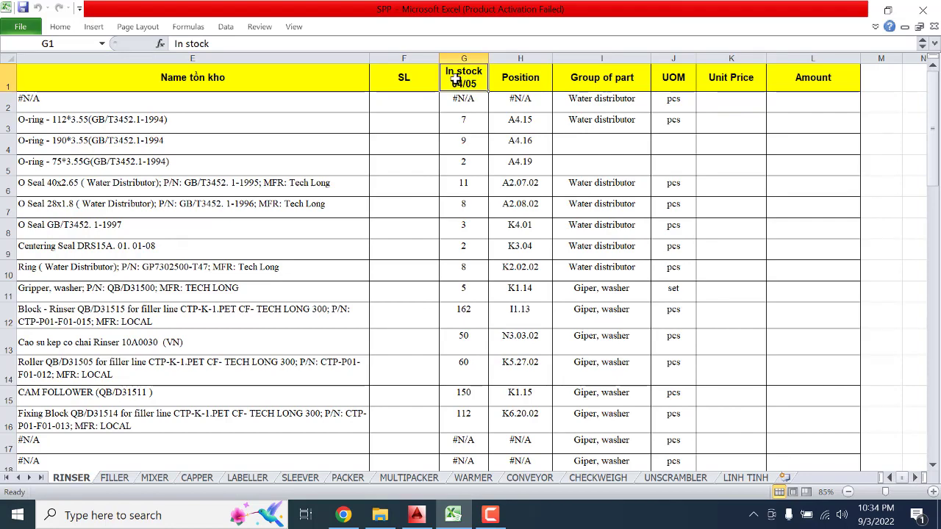
pyautogui.scroll(-5, 490, 197)
pyautogui.scroll(4, 490, 196)
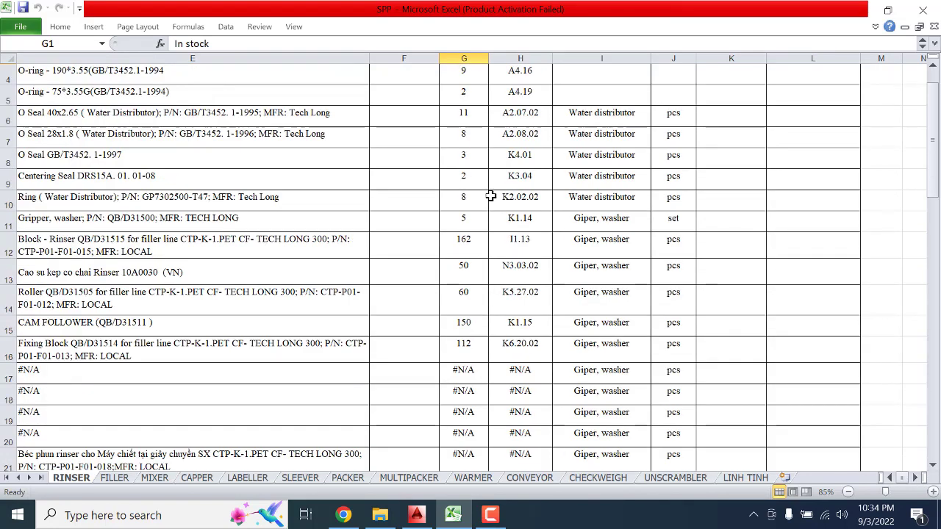
pyautogui.scroll(1, 490, 196)
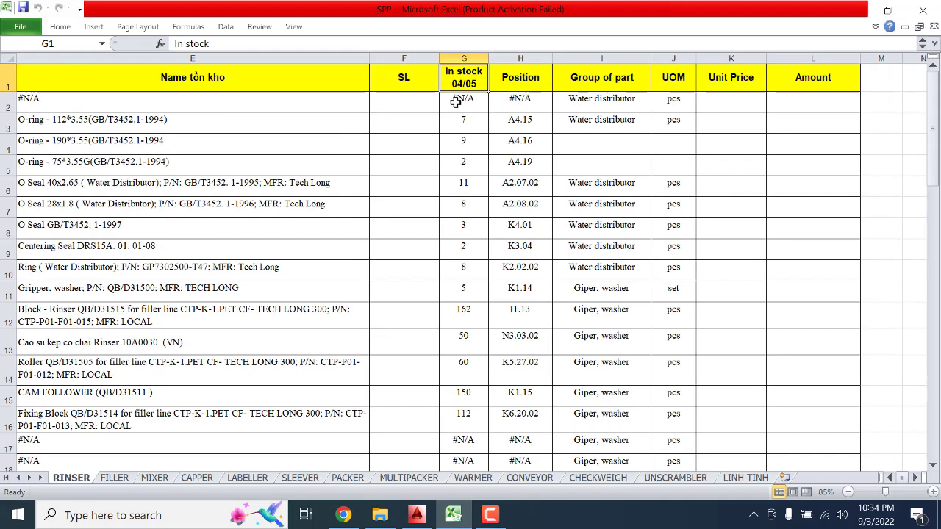
pyautogui.scroll(-3, 496, 174)
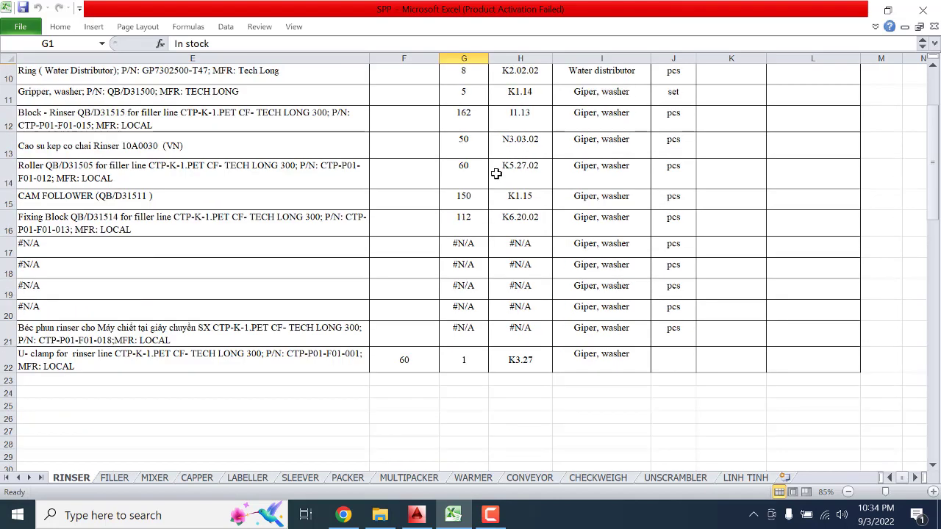
pyautogui.scroll(3, 496, 174)
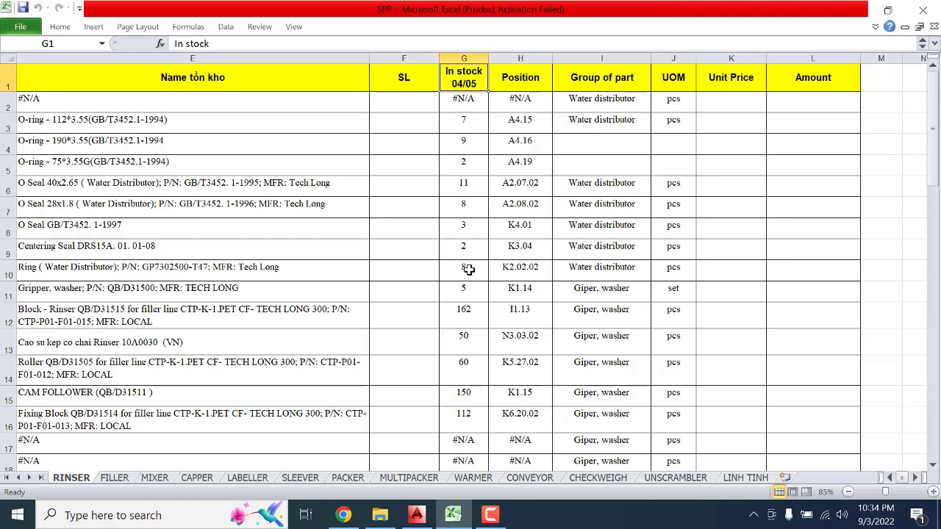
# Examine the storage locations in the Position column of the RINSER sheet.
pyautogui.click(536, 82)
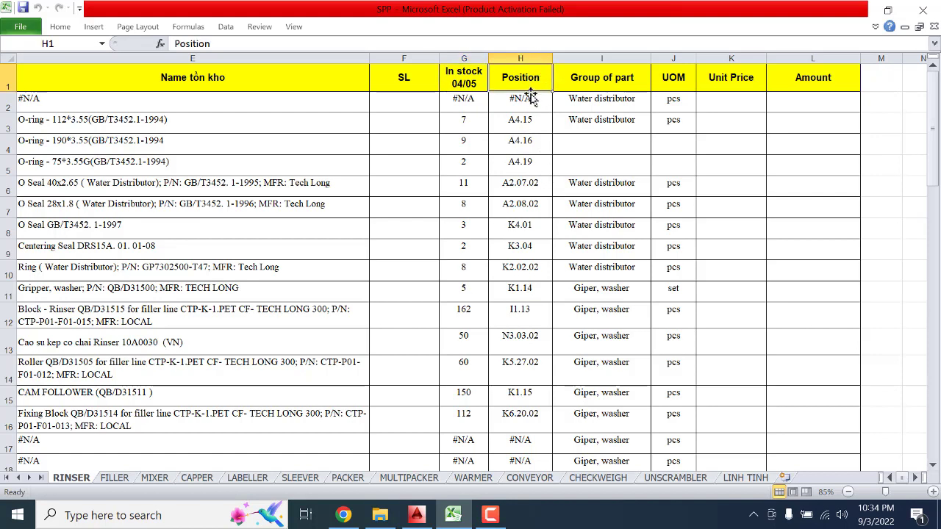
pyautogui.scroll(-2, 532, 288)
pyautogui.scroll(2, 532, 289)
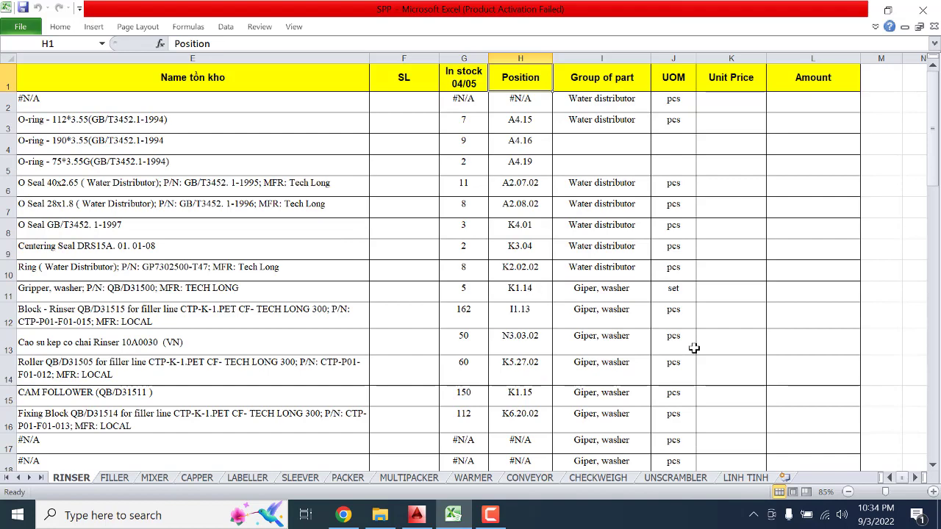
# Examine the part names in the Description column of the RINSER sheet, from Plastic Tray to the last row.
pyautogui.click(891, 478)
pyautogui.click(891, 478)
pyautogui.click(890, 477)
pyautogui.click(891, 478)
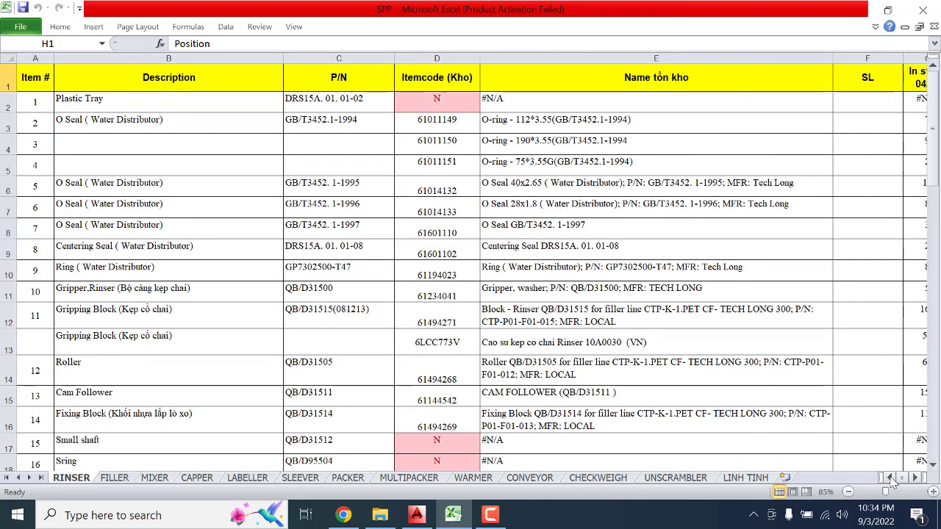
pyautogui.click(186, 74)
pyautogui.scroll(-3, 180, 212)
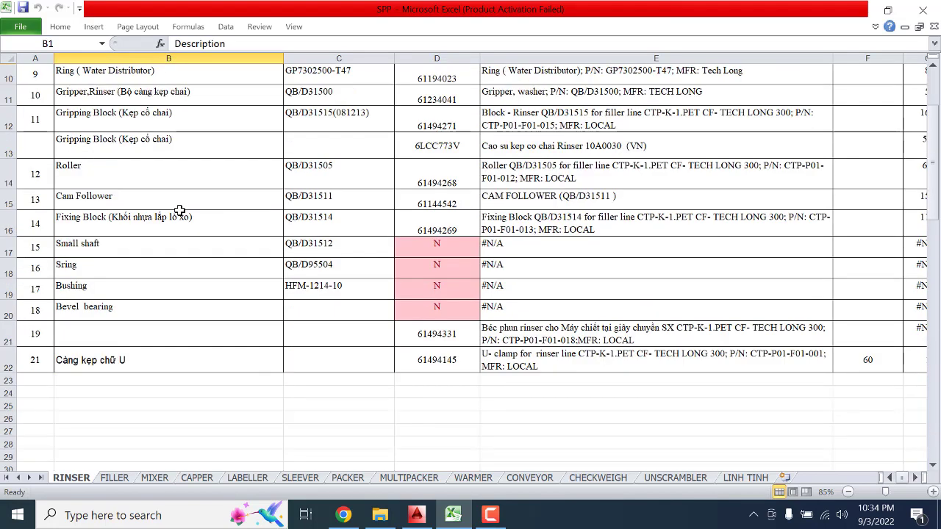
pyautogui.scroll(3, 180, 211)
pyautogui.moveTo(147, 98); pyautogui.dragTo(180, 395)
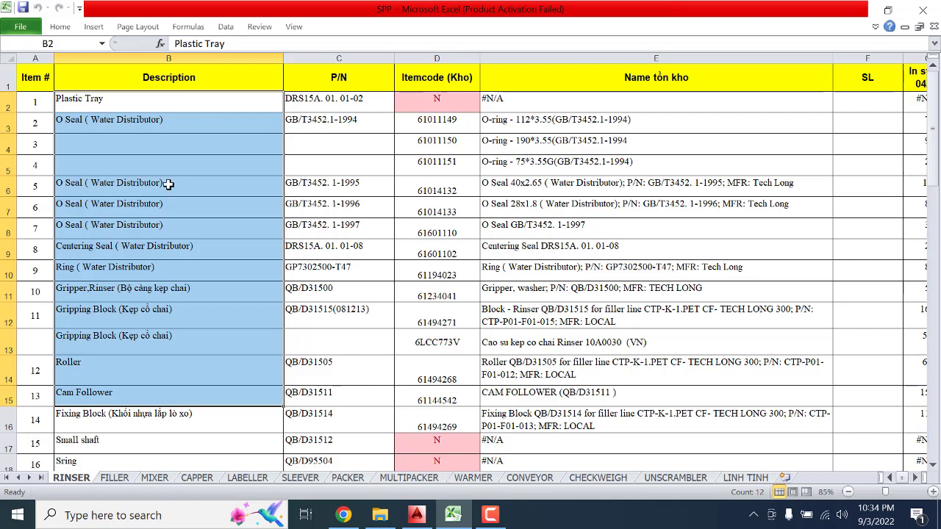
pyautogui.click(156, 100)
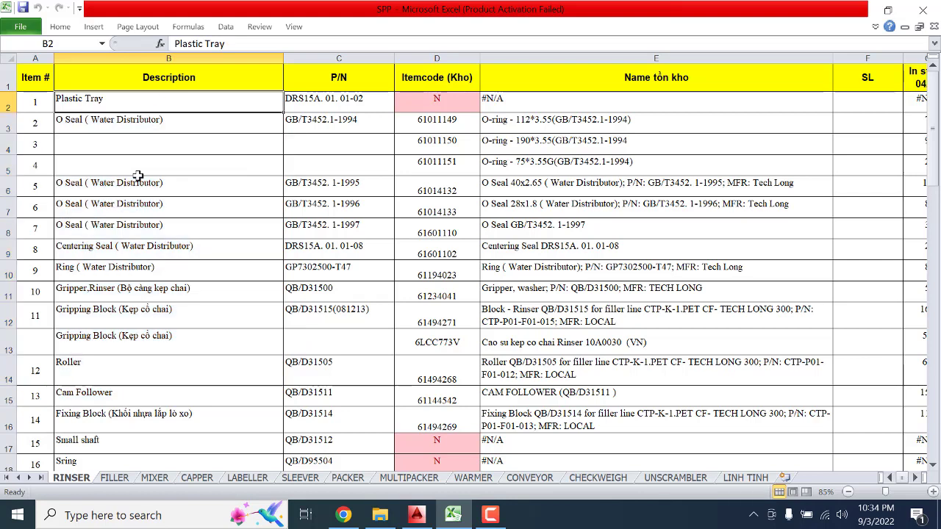
pyautogui.click(178, 76)
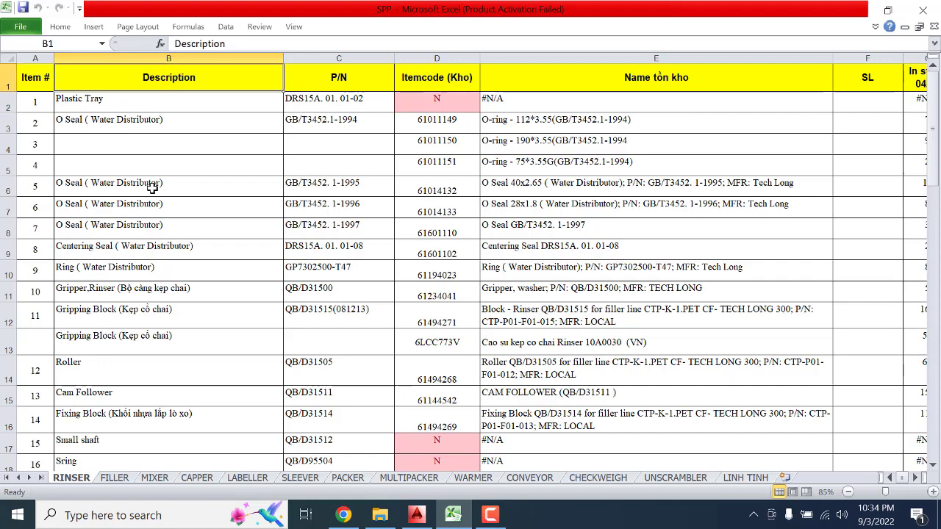
pyautogui.scroll(-2, 174, 255)
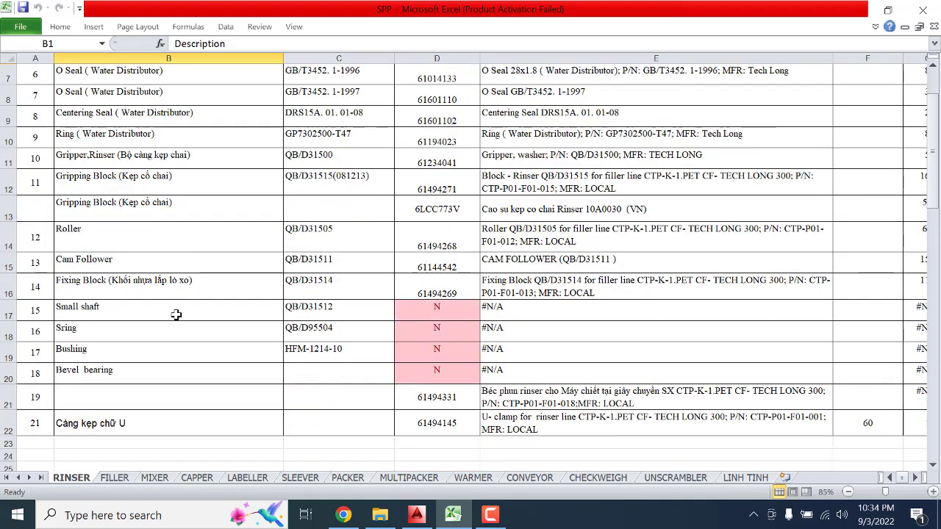
pyautogui.scroll(2, 176, 314)
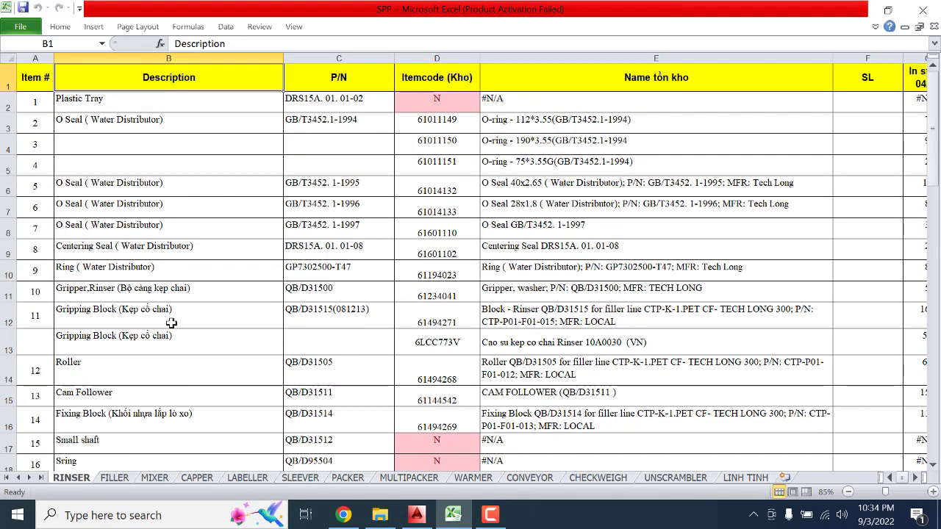
pyautogui.click(128, 192)
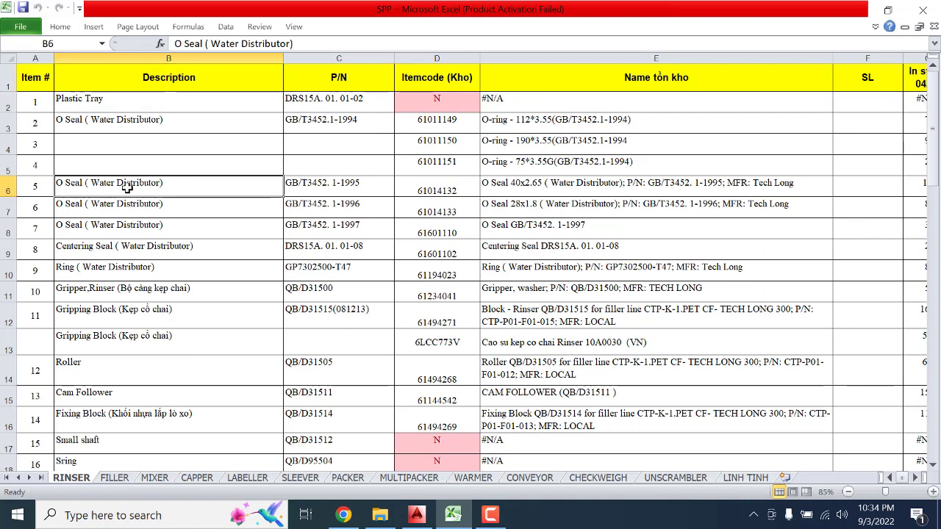
pyautogui.click(133, 108)
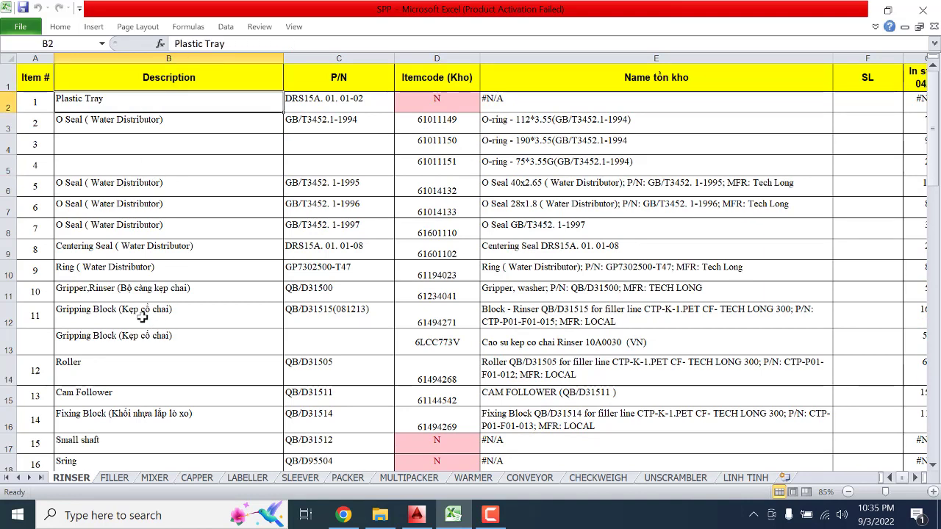
# Check the Gripper,Rinser, Roller and Cam Follower entries in the Description column of the RINSER sheet.
pyautogui.click(104, 294)
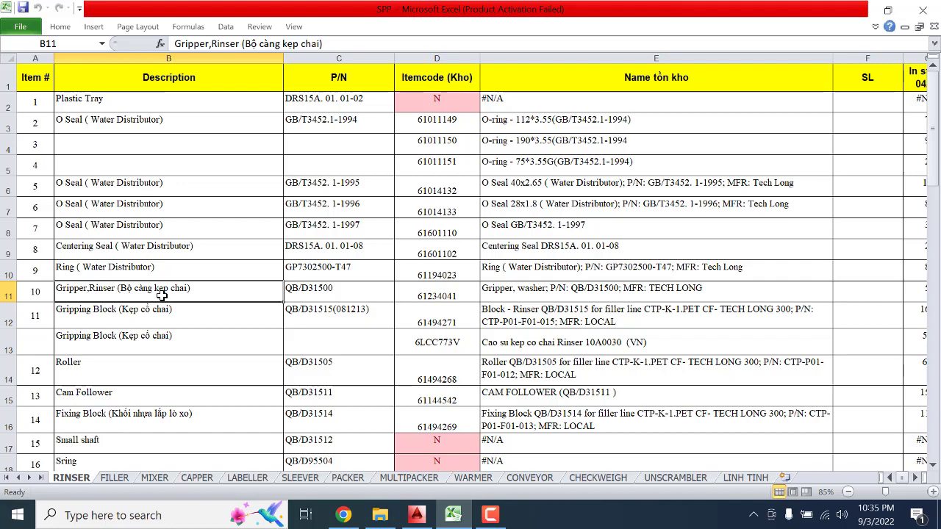
pyautogui.scroll(-2, 168, 333)
pyautogui.click(137, 238)
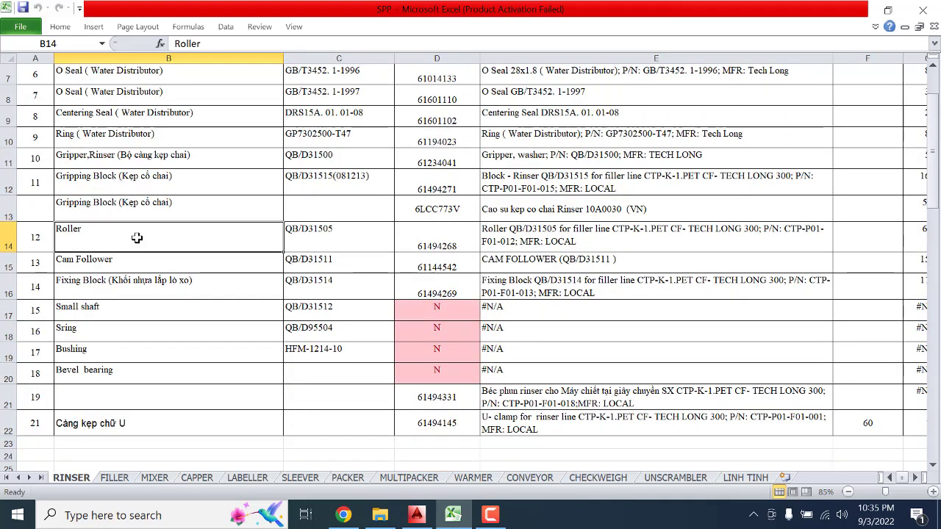
pyautogui.click(156, 261)
pyautogui.scroll(2, 232, 324)
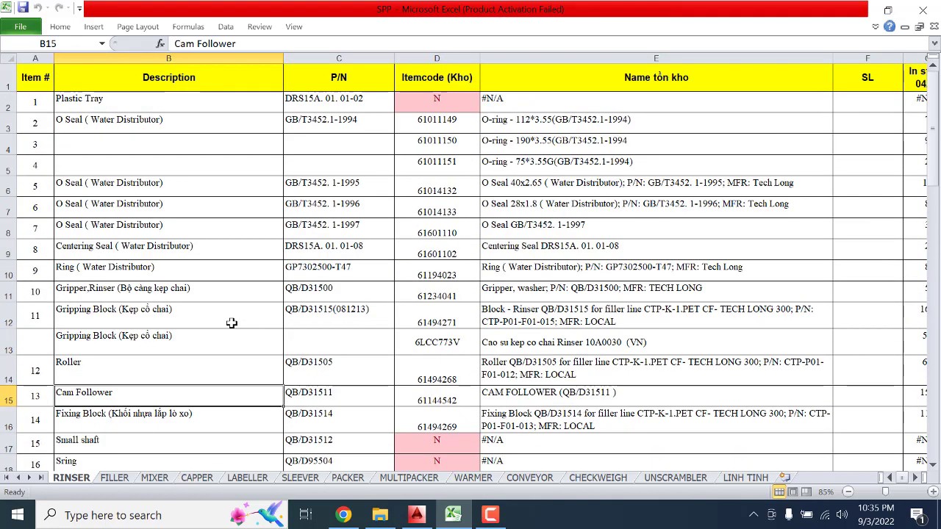
# Examine the part numbers in the P/N column of the RINSER sheet, starting from the Plastic Tray row.
pyautogui.click(356, 78)
pyautogui.moveTo(356, 104); pyautogui.dragTo(360, 397)
pyautogui.scroll(-3, 363, 380)
pyautogui.scroll(3, 363, 380)
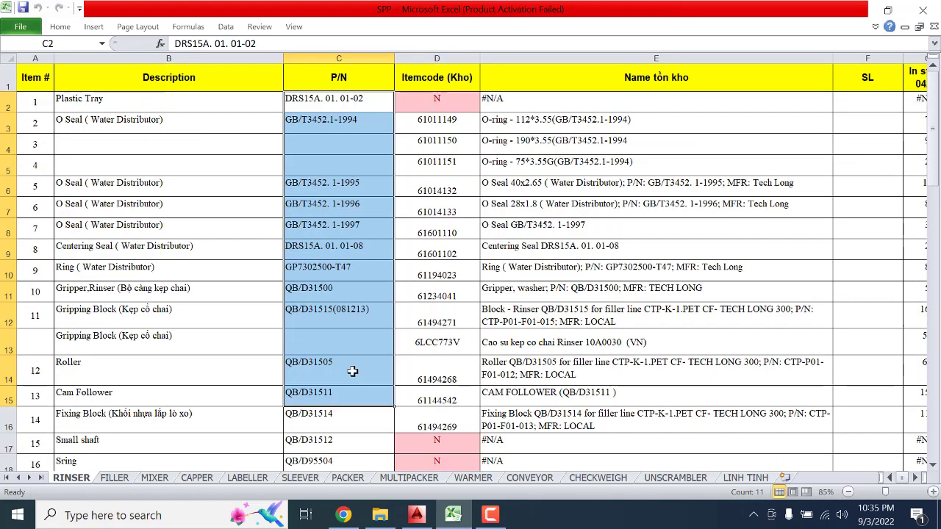
pyautogui.click(350, 122)
pyautogui.moveTo(358, 106); pyautogui.dragTo(352, 371)
pyautogui.click(489, 515)
pyautogui.click(489, 516)
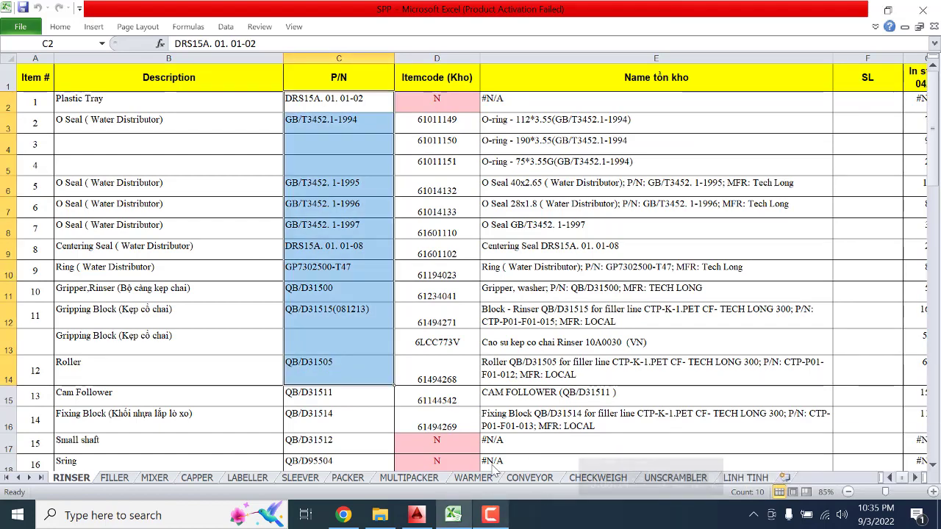
pyautogui.scroll(-3, 339, 350)
pyautogui.scroll(3, 339, 351)
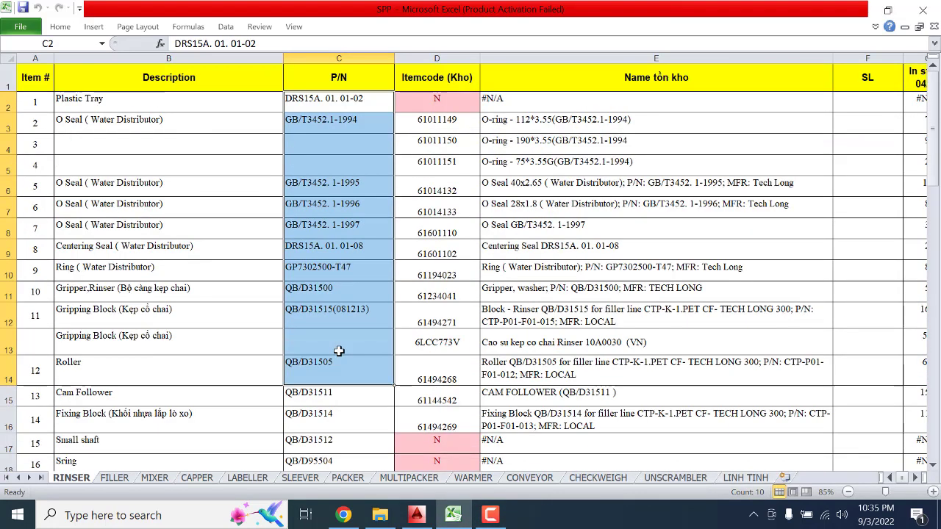
pyautogui.click(344, 96)
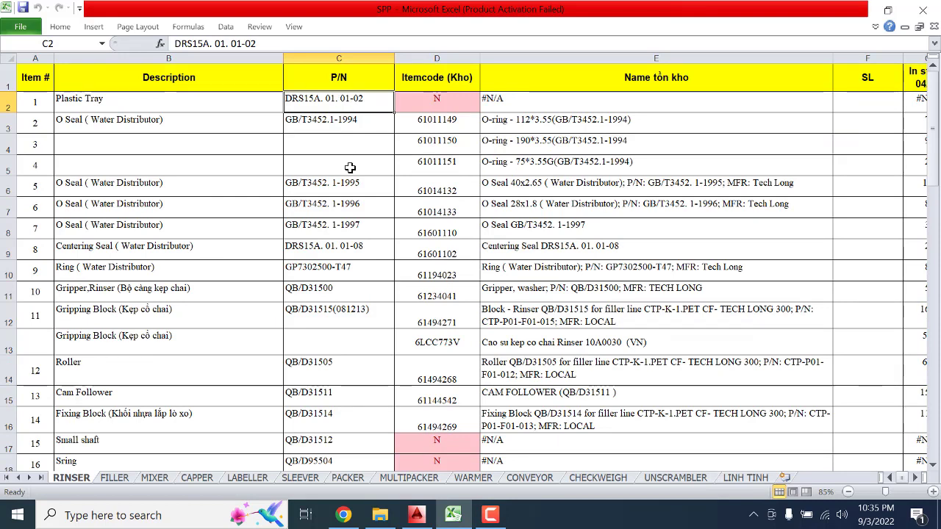
pyautogui.scroll(-1, 353, 217)
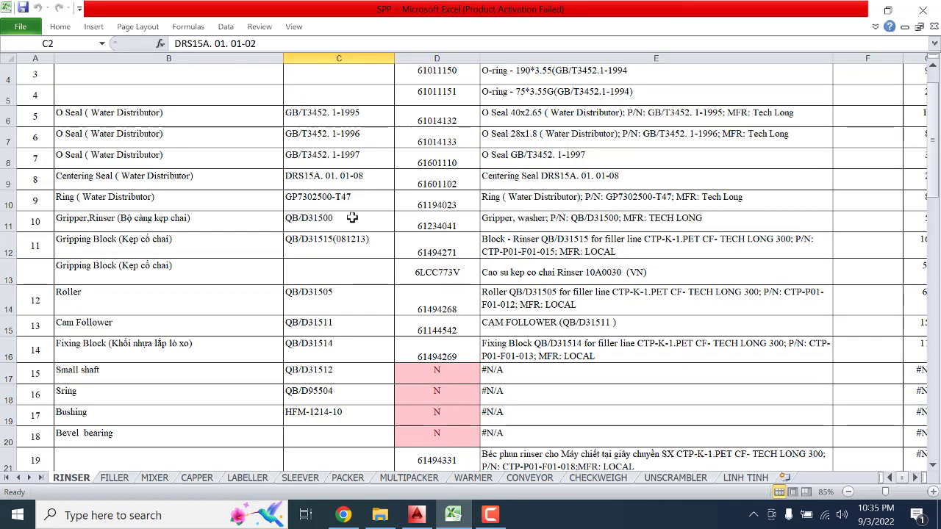
pyautogui.scroll(1, 357, 326)
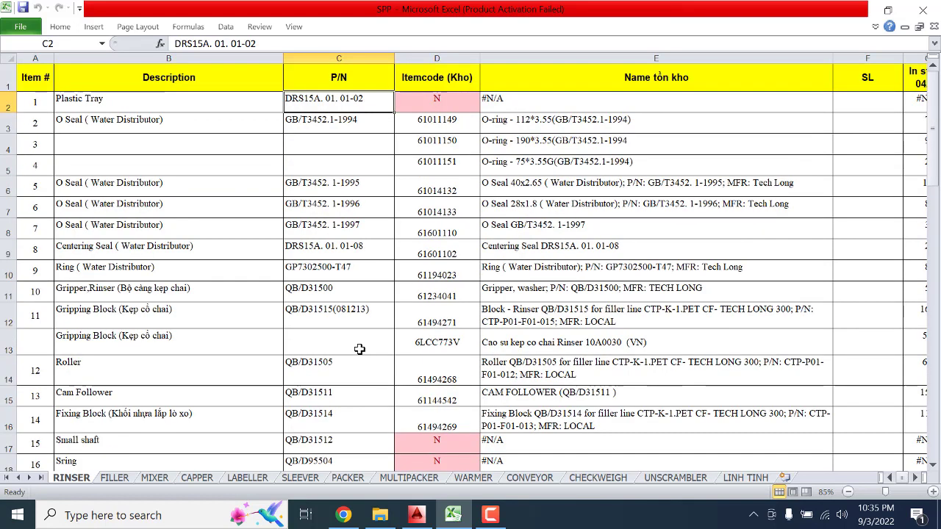
pyautogui.moveTo(351, 184); pyautogui.dragTo(345, 336)
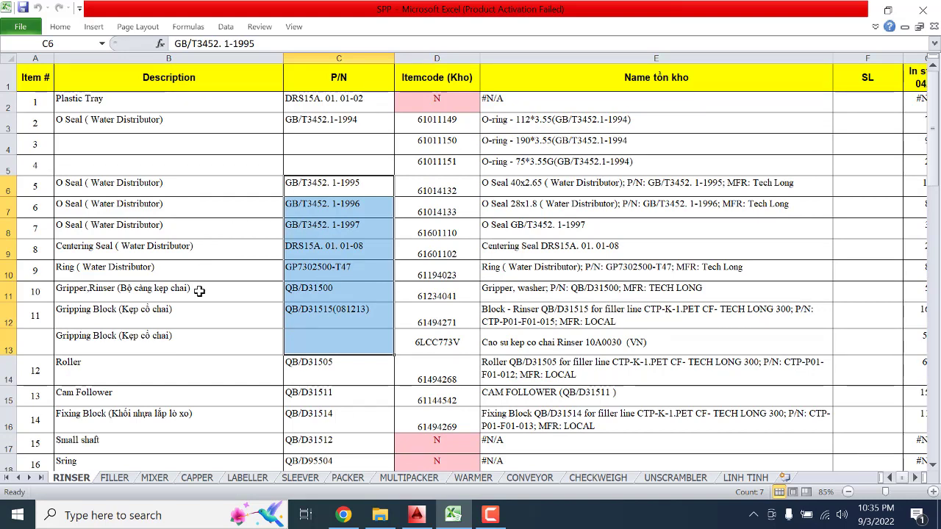
# Review the Gripper,Rinser row's description, P/N and Itemcode (Kho), and select the entire row.
pyautogui.scroll(-1, 183, 344)
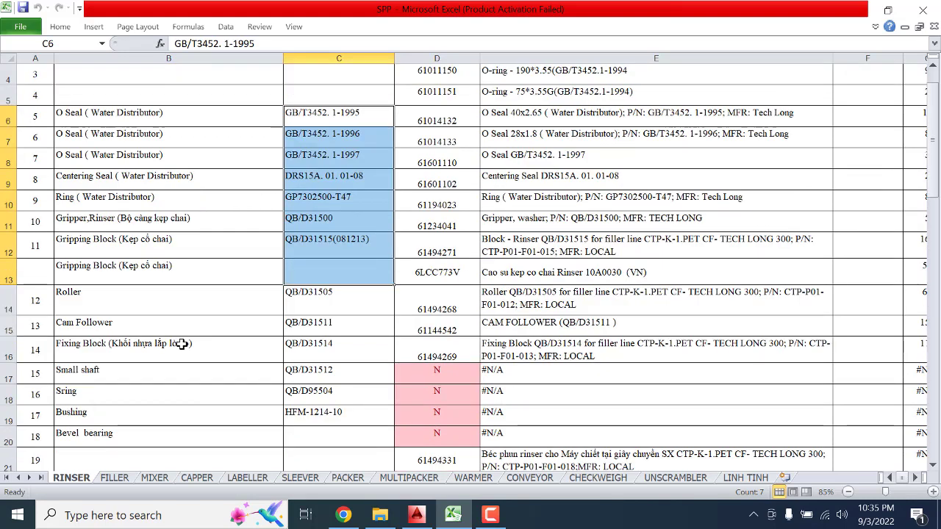
pyautogui.click(128, 224)
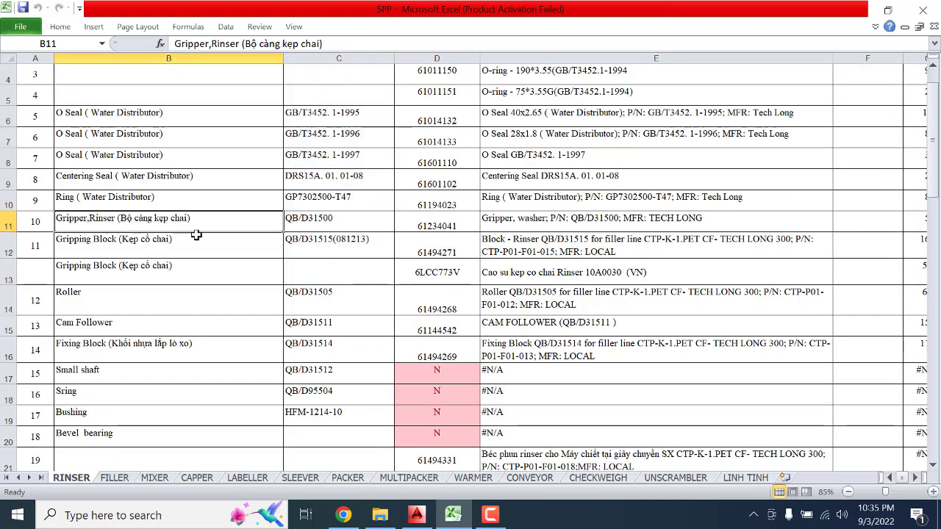
pyautogui.click(336, 226)
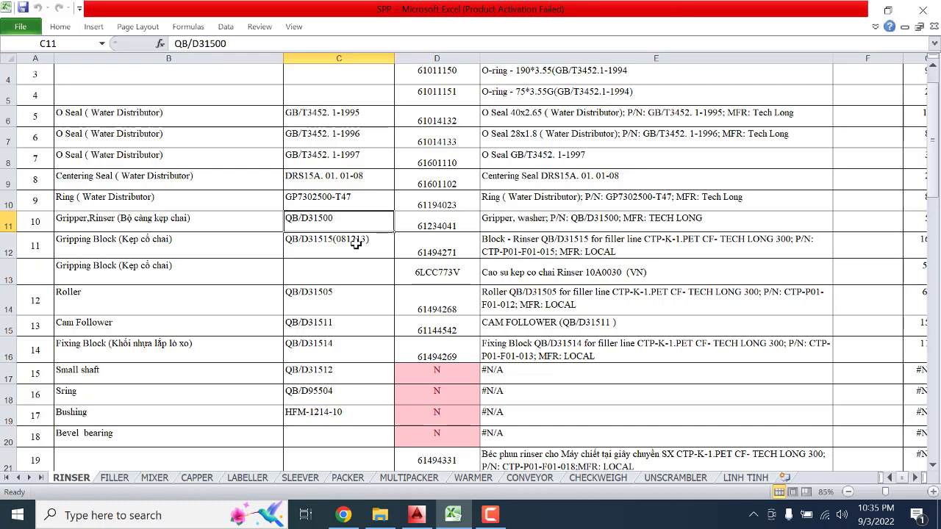
pyautogui.click(432, 227)
pyautogui.scroll(1, 441, 258)
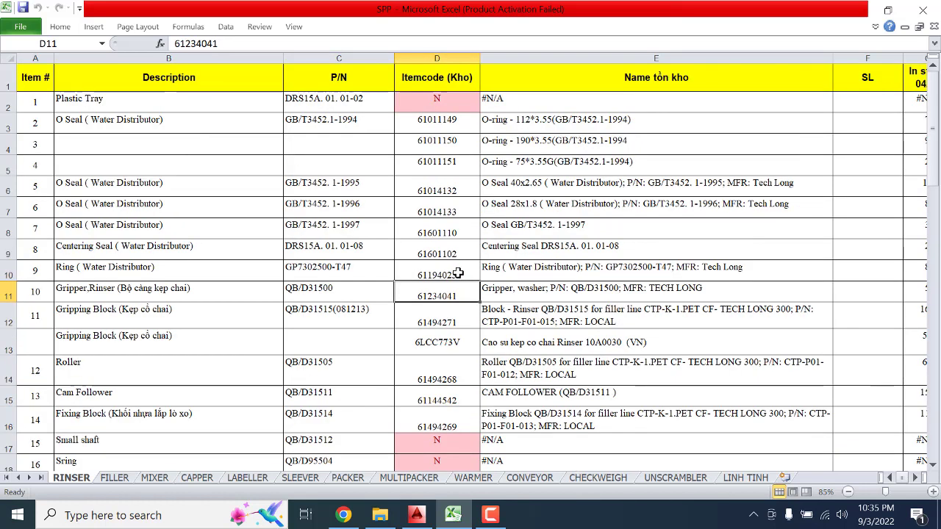
pyautogui.click(7, 297)
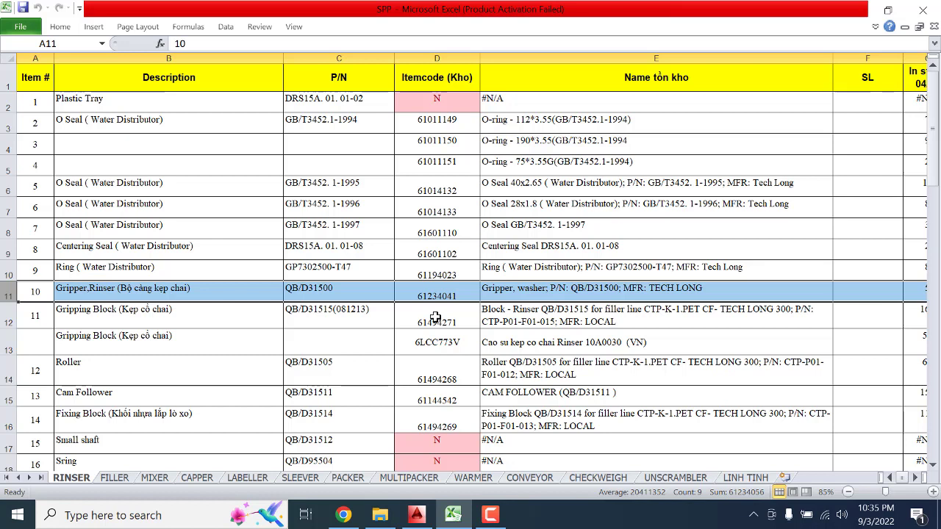
# Compare the Gripper,Rinser part's P/N with its warehouse item code in the Itemcode (Kho) column.
pyautogui.click(310, 295)
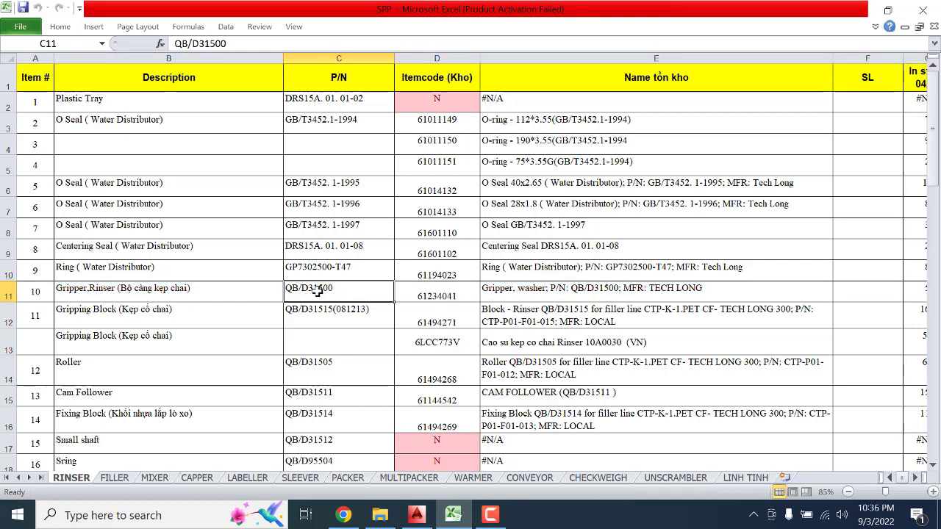
pyautogui.moveTo(353, 78); pyautogui.dragTo(360, 187)
pyautogui.click(318, 295)
pyautogui.click(468, 296)
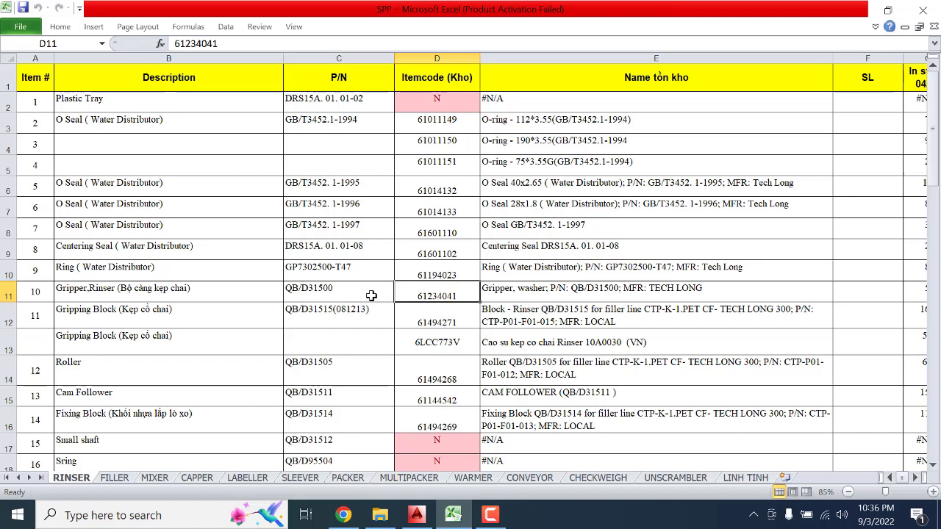
pyautogui.click(331, 294)
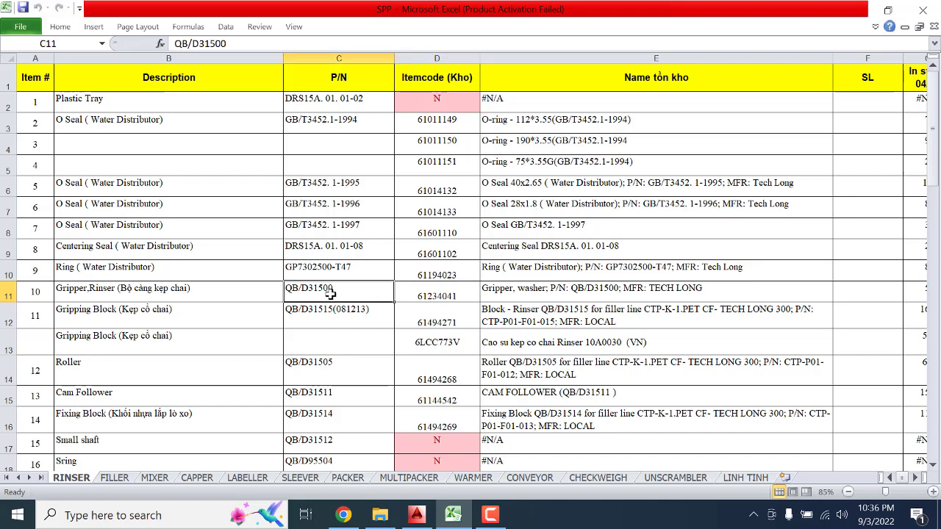
pyautogui.click(440, 295)
pyautogui.click(354, 296)
pyautogui.click(465, 292)
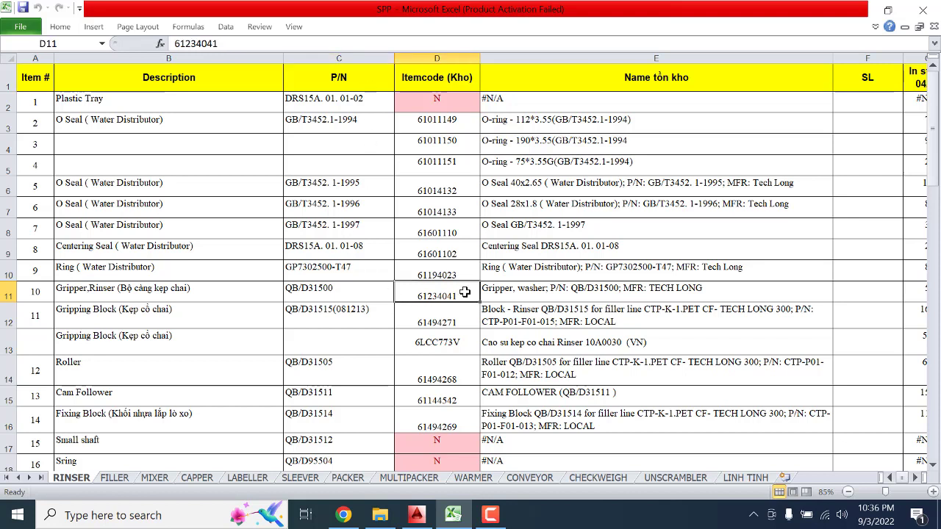
# Read the full inventory name in the Gripper,Rinser row's Name tồn kho cell.
pyautogui.click(557, 295)
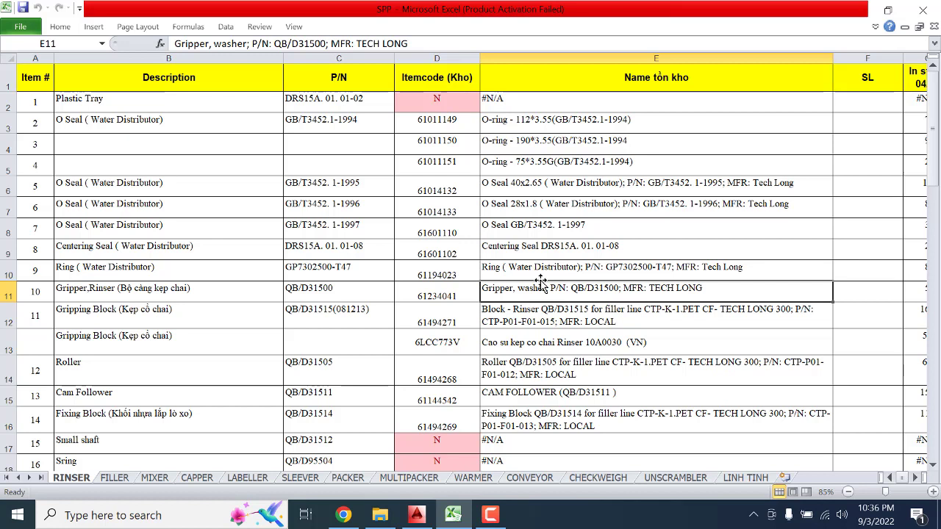
pyautogui.doubleClick(486, 293)
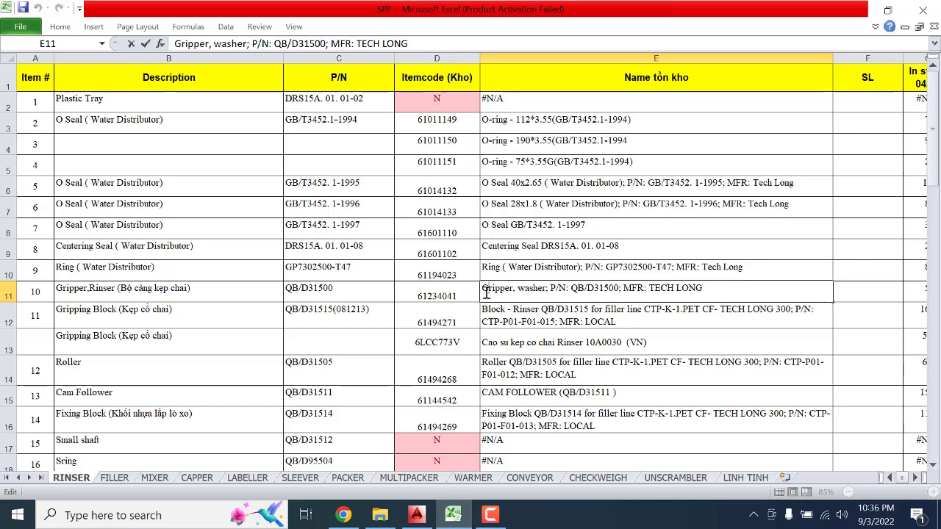
pyautogui.moveTo(483, 292); pyautogui.dragTo(735, 291)
pyautogui.click(515, 297)
pyautogui.click(632, 338)
pyautogui.click(641, 294)
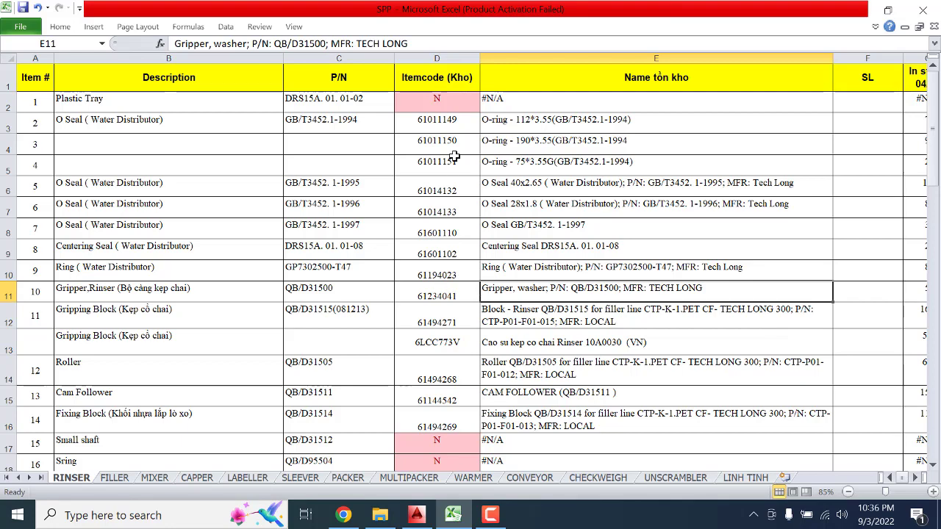
# Trace the Gripper,Rinser row from its item code to its In stock 04/05 and Position values, and select the entire row.
pyautogui.click(438, 288)
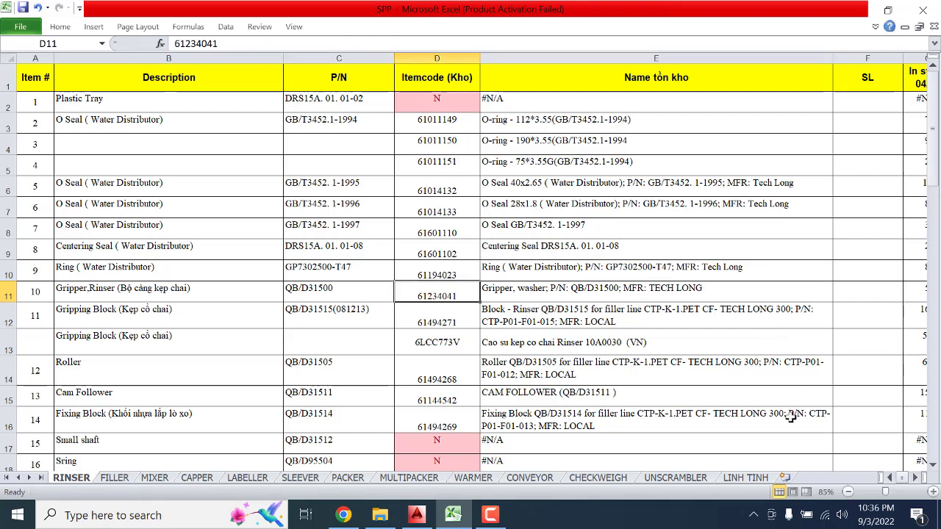
pyautogui.click(916, 478)
pyautogui.click(916, 478)
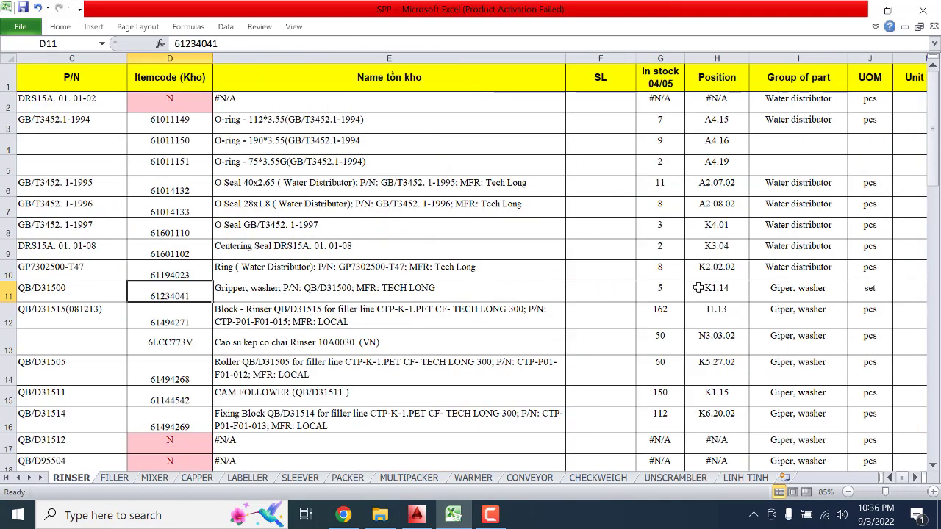
pyautogui.click(666, 292)
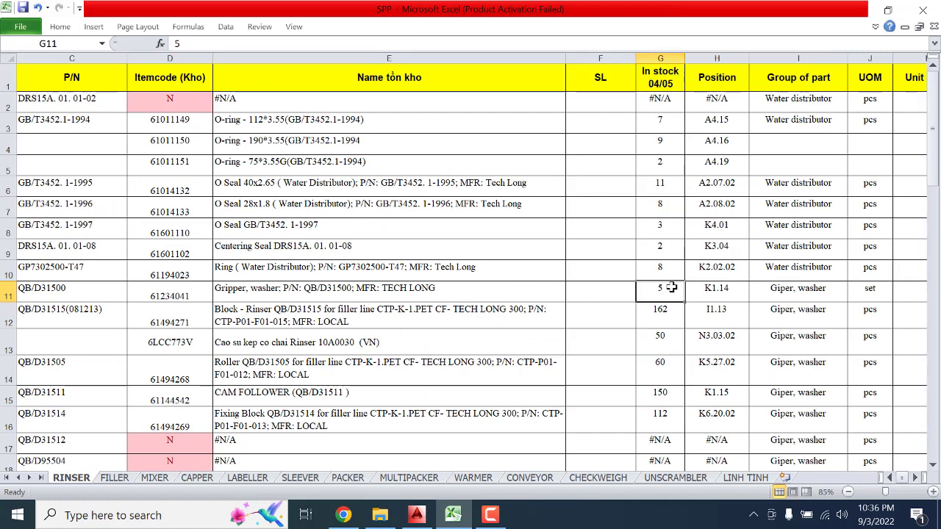
pyautogui.click(719, 290)
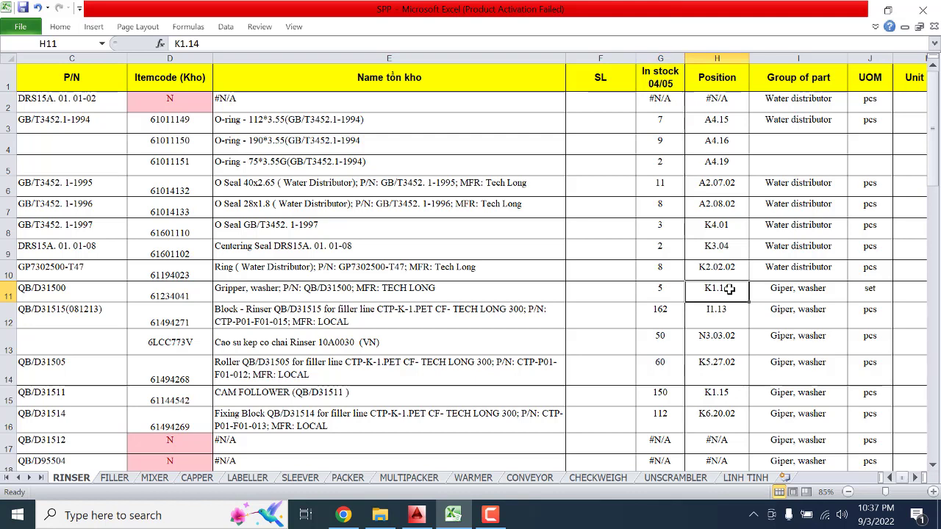
pyautogui.click(13, 297)
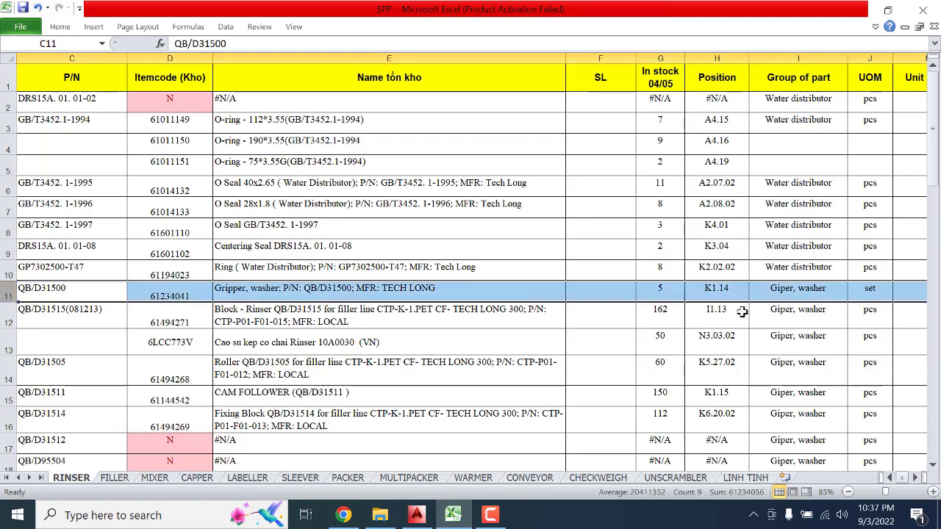
# Recheck the Gripper,Rinser part's stock quantity against its storage location in the Position column.
pyautogui.click(669, 53)
pyautogui.click(669, 293)
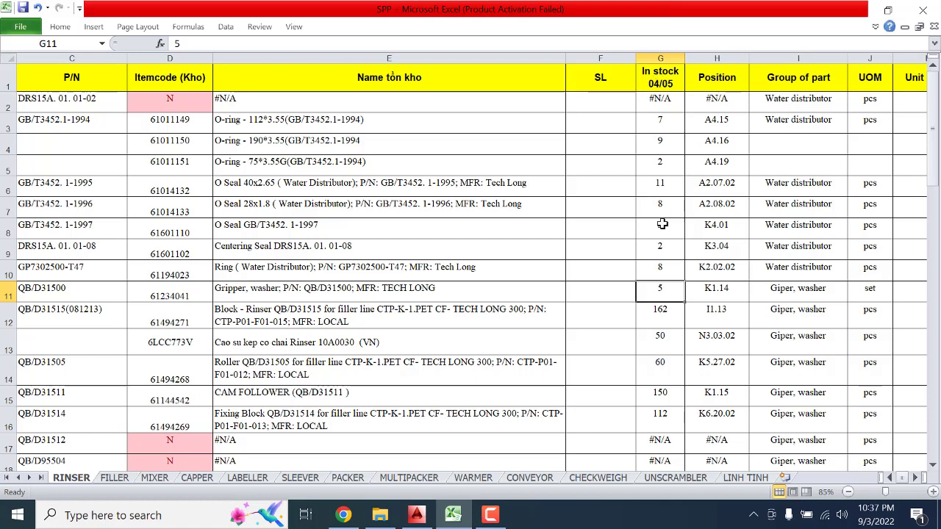
pyautogui.click(733, 290)
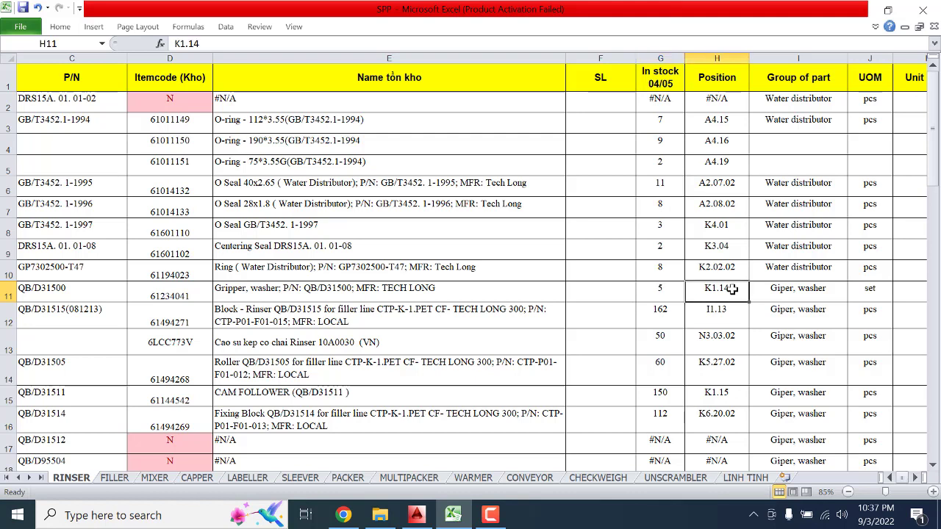
pyautogui.click(916, 478)
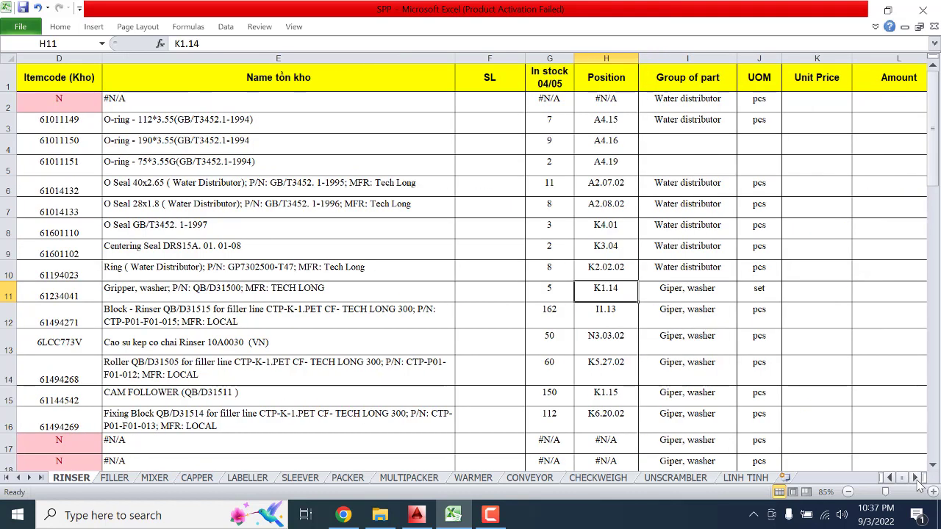
pyautogui.click(554, 289)
pyautogui.click(618, 294)
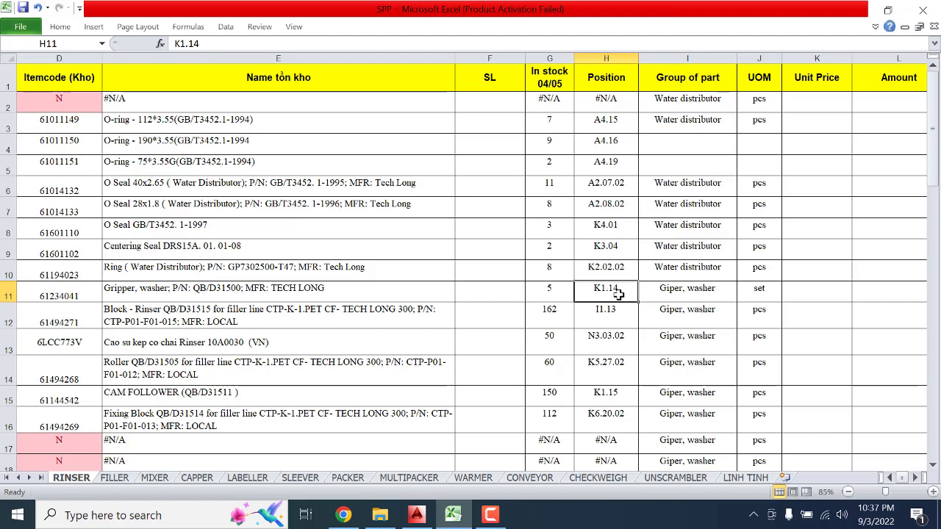
# Select the whole Gripper,Rinser row and review its entries from Description across to the Amount column.
pyautogui.click(264, 293)
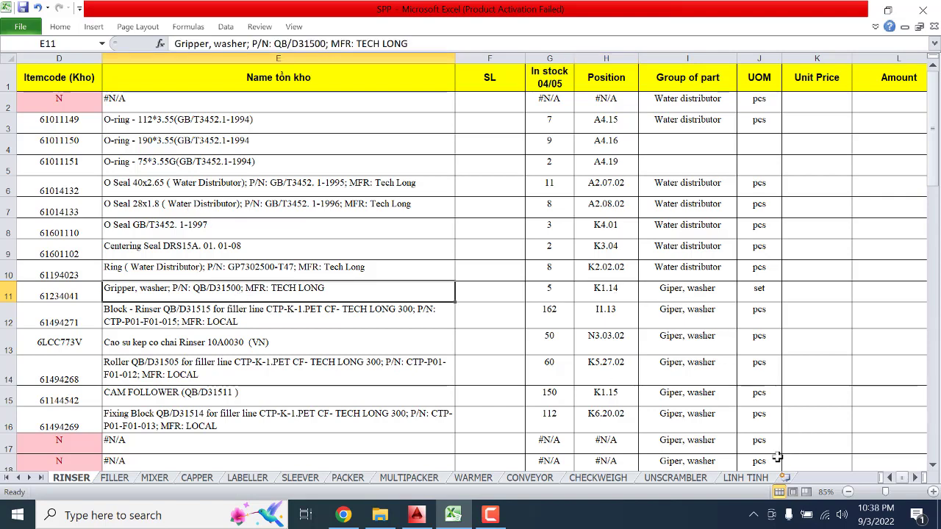
pyautogui.hscroll(-2, 771, 391)
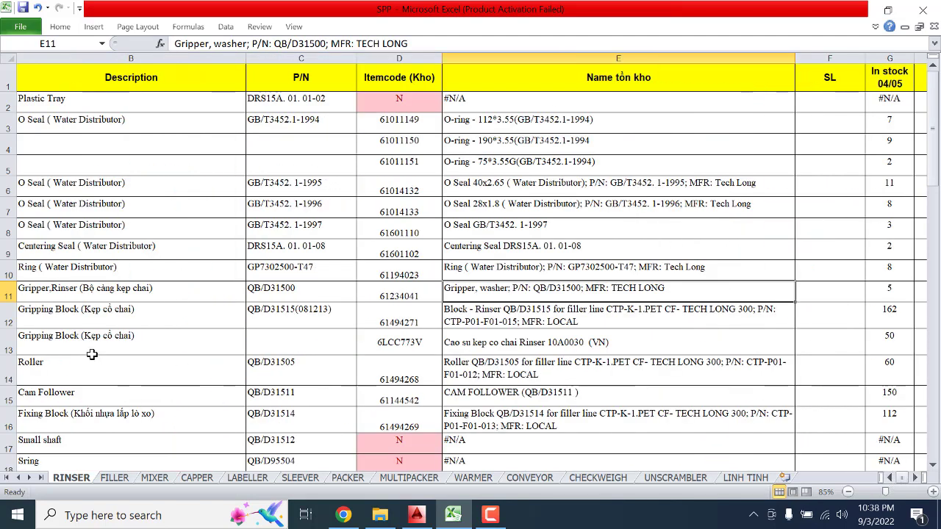
pyautogui.click(8, 292)
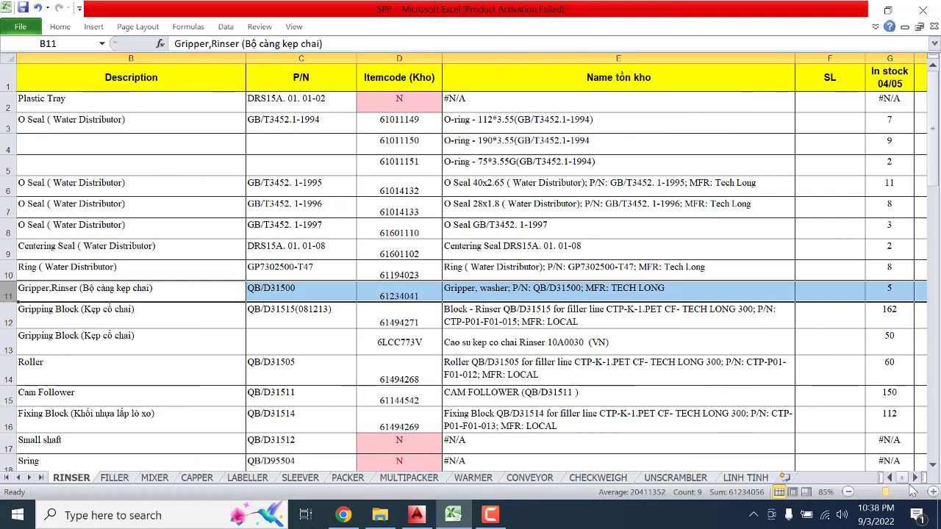
pyautogui.hscroll(3, 912, 485)
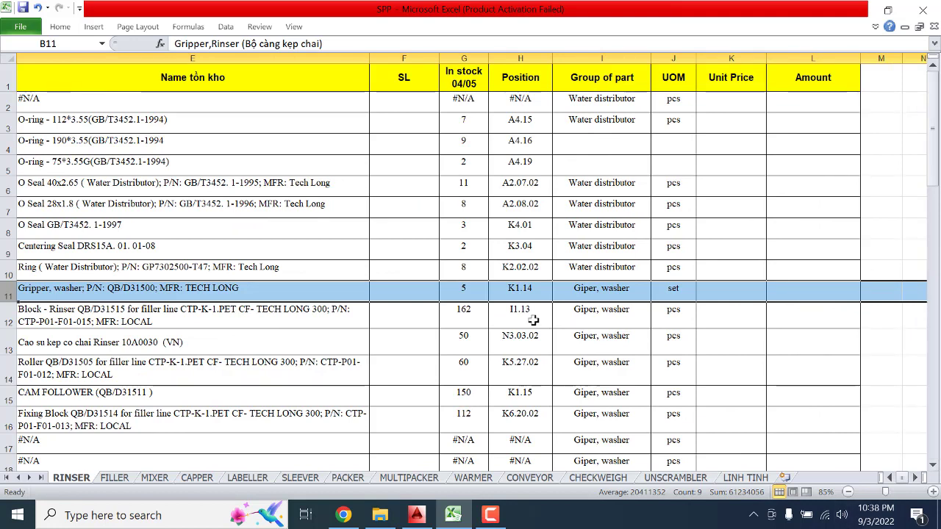
pyautogui.click(492, 522)
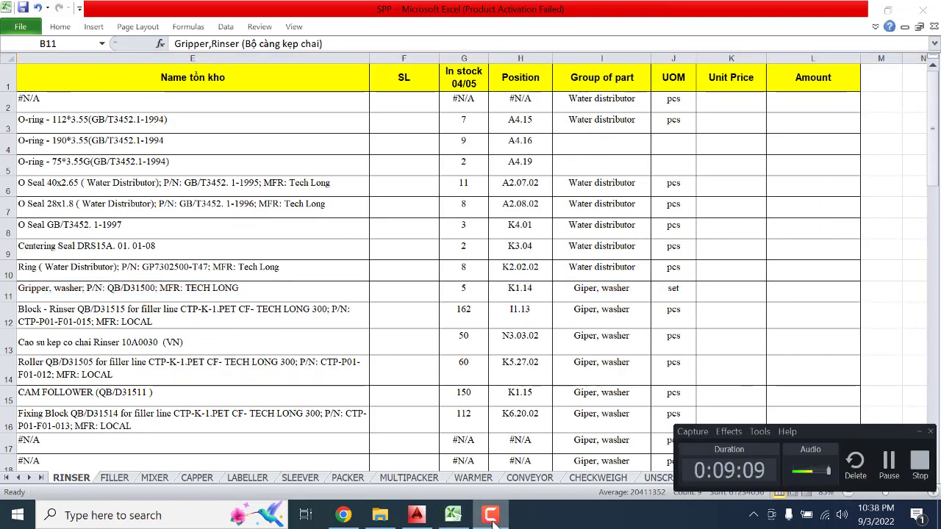
pyautogui.click(492, 516)
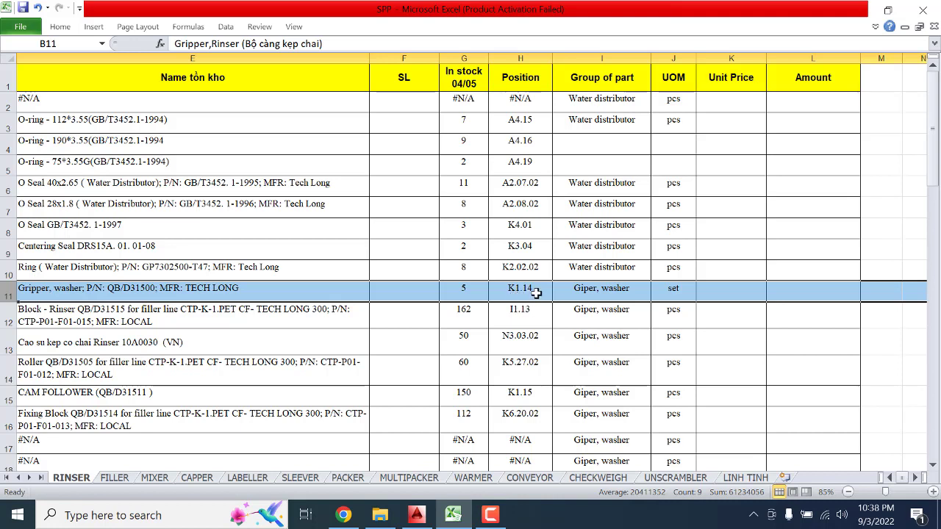
# Compare the Gripper,Rinser part's storage code in the Position column with those of the rows directly above and below.
pyautogui.click(518, 293)
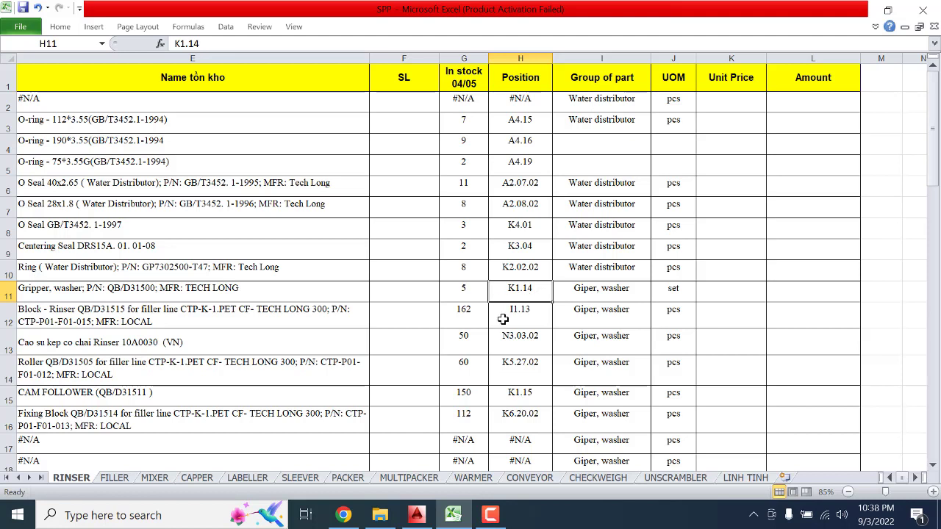
pyautogui.click(518, 317)
pyautogui.click(526, 289)
pyautogui.click(523, 316)
pyautogui.click(536, 291)
pyautogui.moveTo(526, 270); pyautogui.dragTo(528, 292)
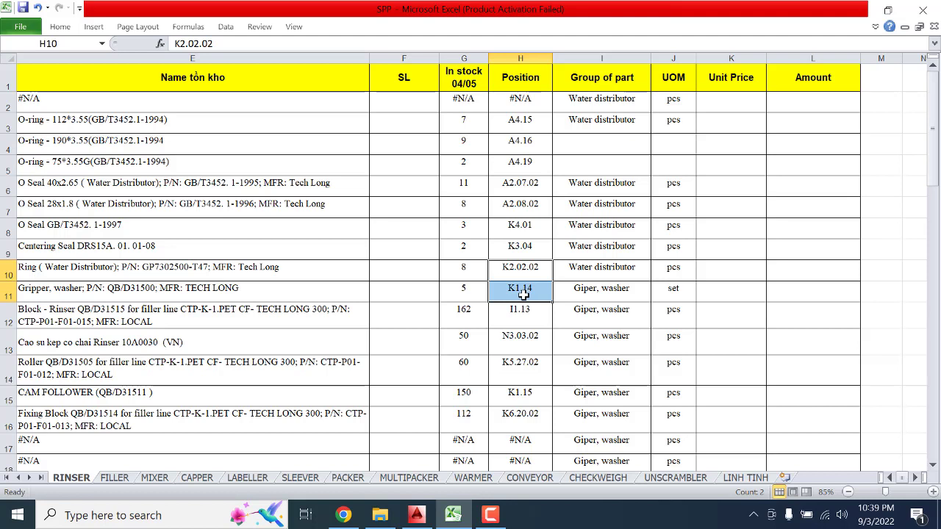
pyautogui.click(496, 520)
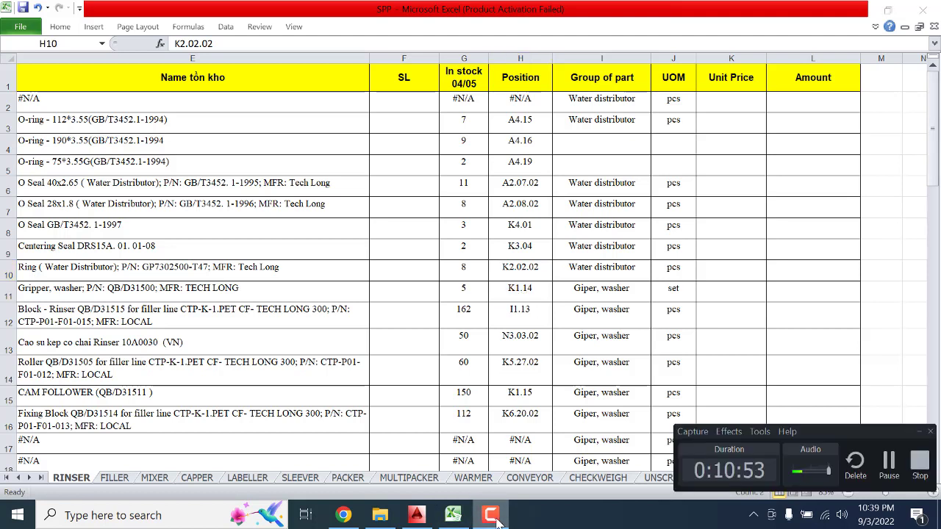
pyautogui.click(496, 520)
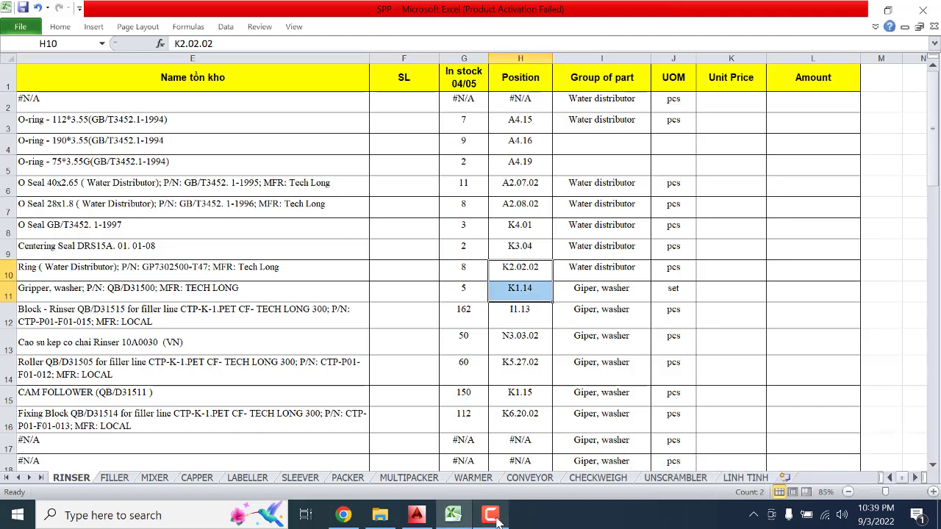
# Check the Gripper,Rinser row's Position and Group of part entries against its description in the RINSER list.
pyautogui.click(533, 288)
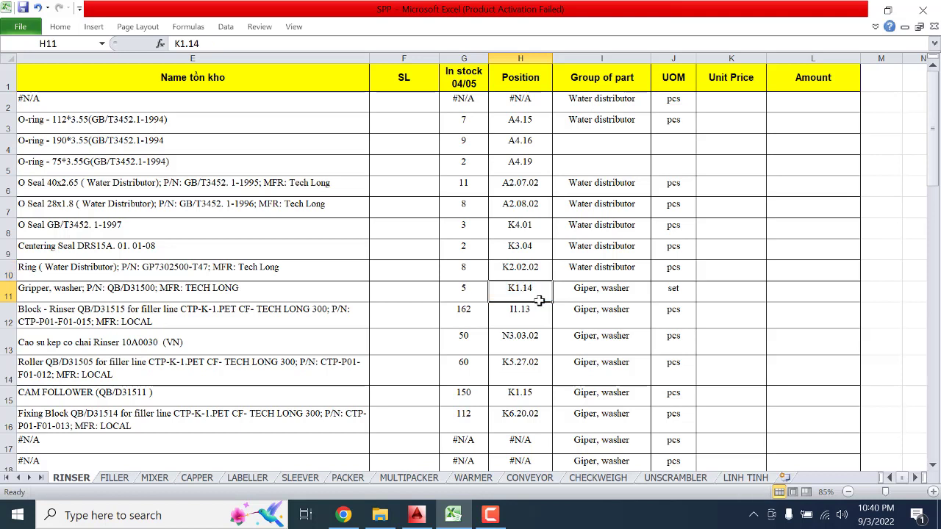
pyautogui.click(601, 294)
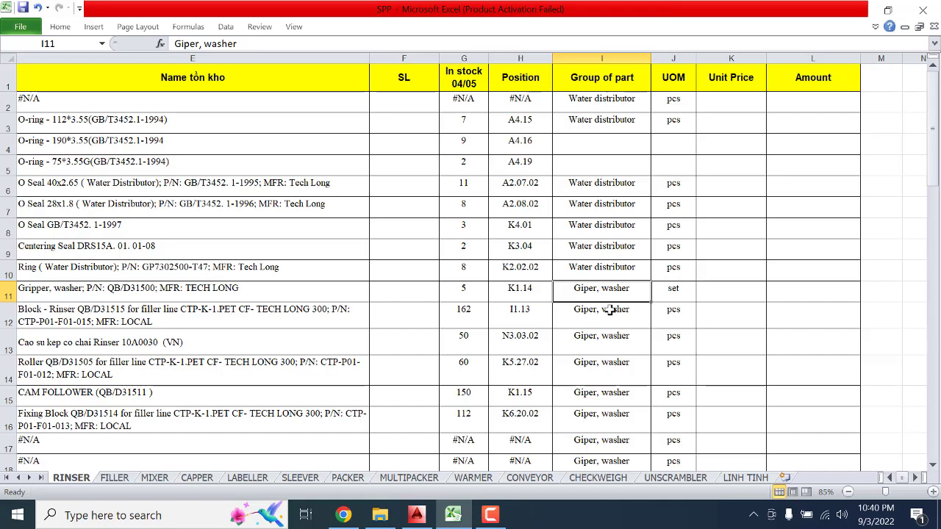
pyautogui.click(889, 478)
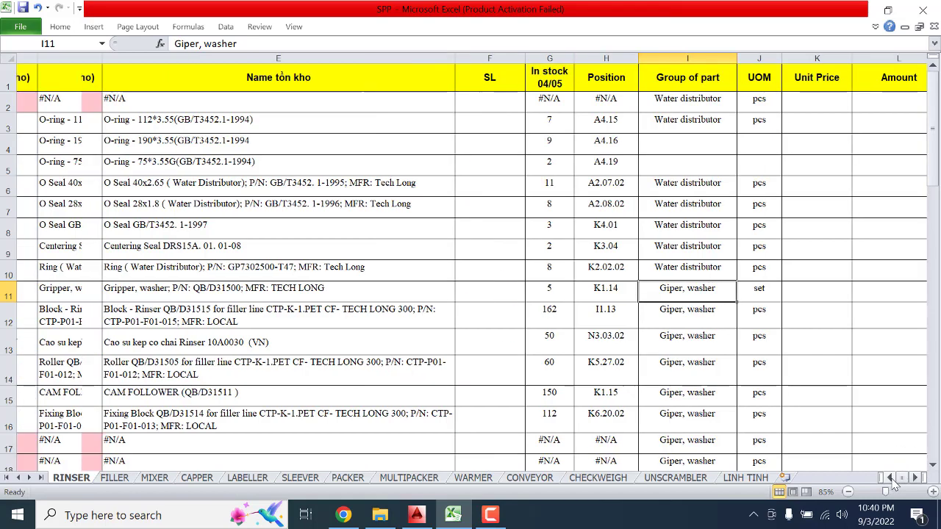
pyautogui.click(890, 478)
pyautogui.click(889, 478)
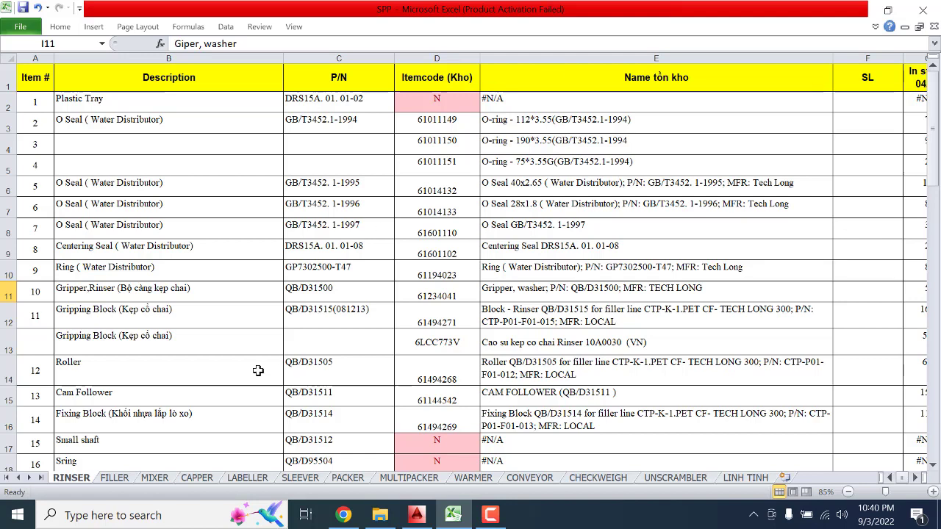
# Switch to the FILLER sheet, skim its parts list and select the Lower Distributor (Vỏ trục CO2) description.
pyautogui.click(120, 479)
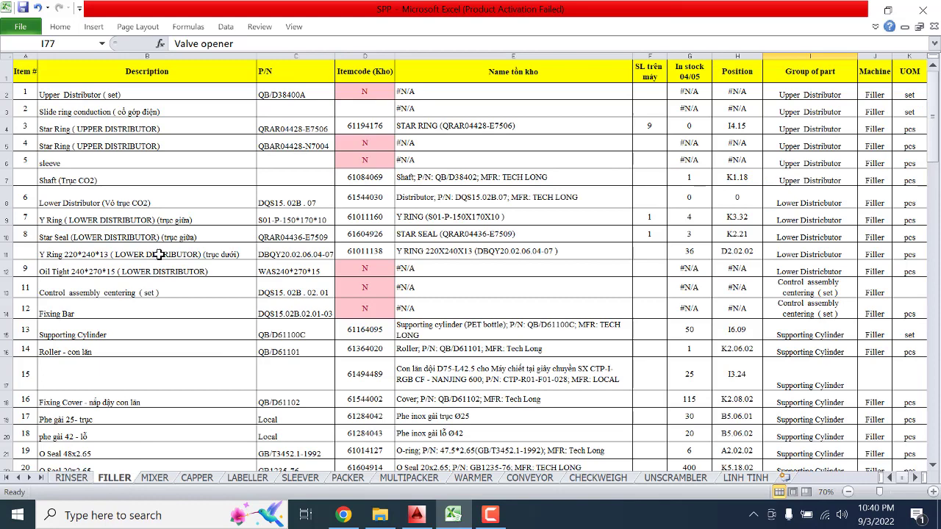
pyautogui.scroll(-3, 163, 321)
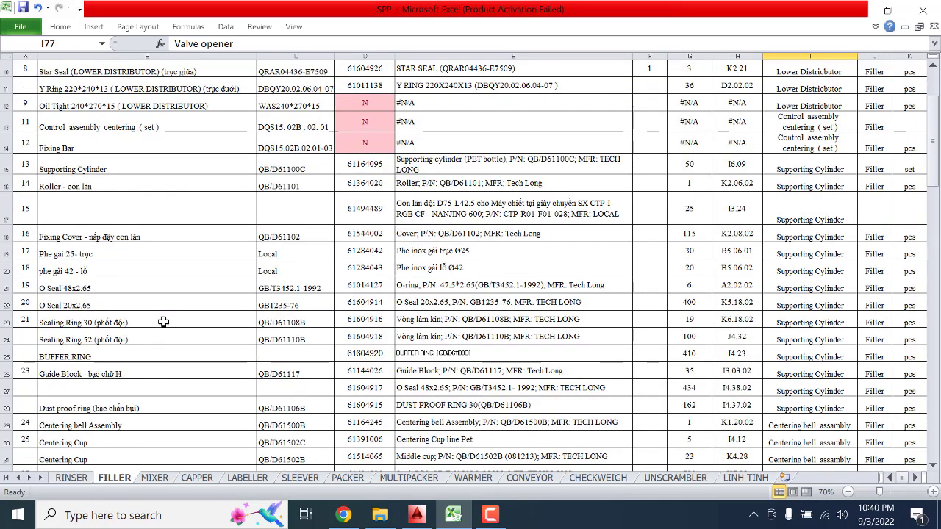
pyautogui.scroll(3, 164, 321)
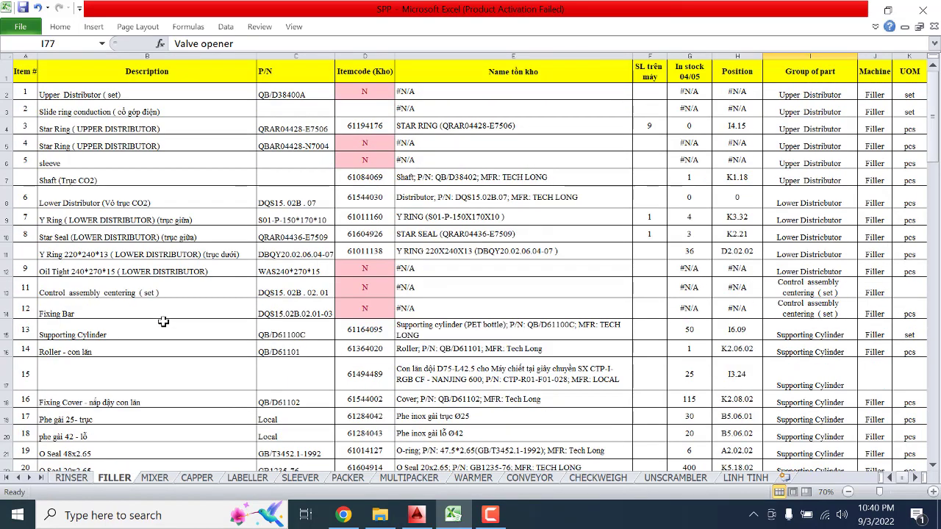
pyautogui.click(164, 205)
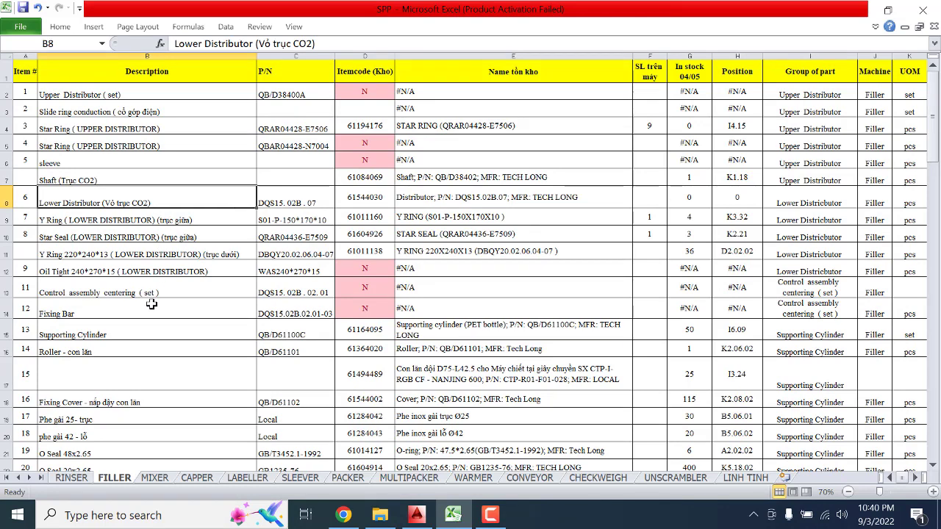
# Select the entire O Seal 48x2.65 row in the FILLER list and match its entries to the column headers.
pyautogui.scroll(-3, 204, 347)
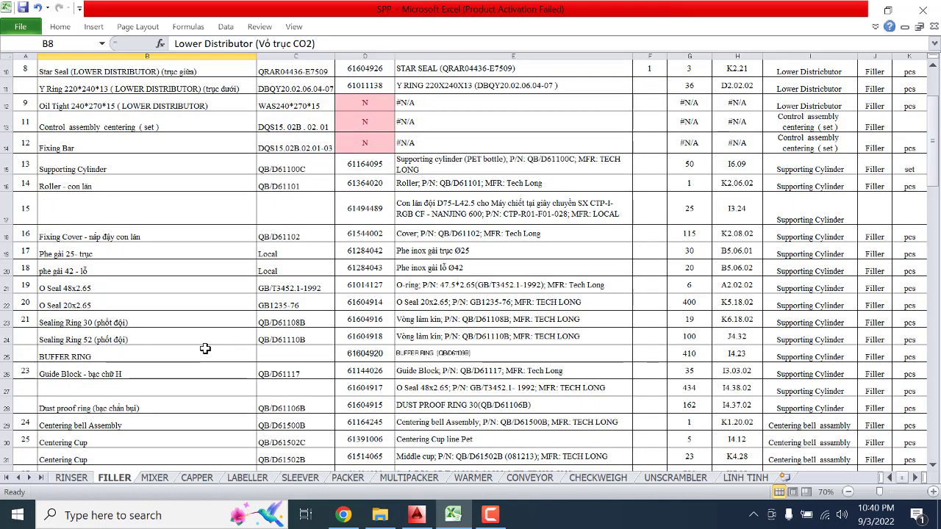
pyautogui.click(110, 288)
pyautogui.click(10, 287)
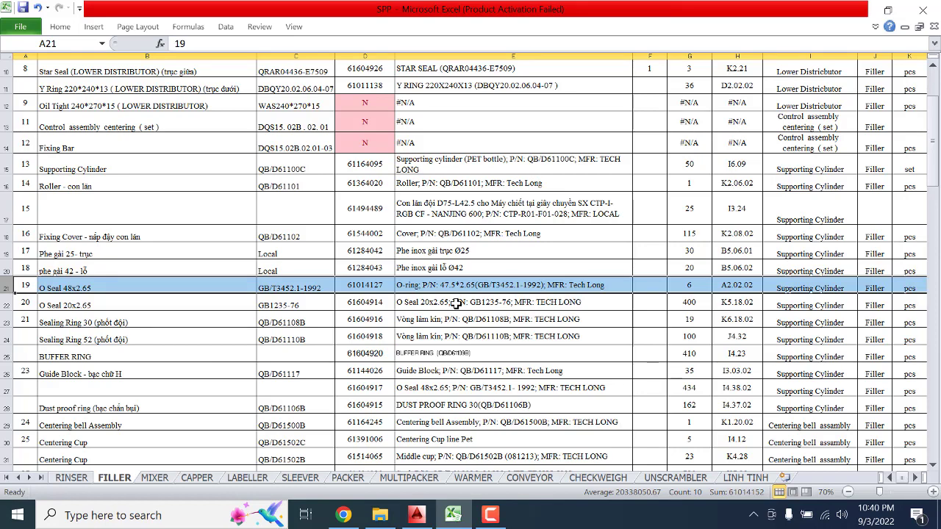
pyautogui.scroll(3, 456, 304)
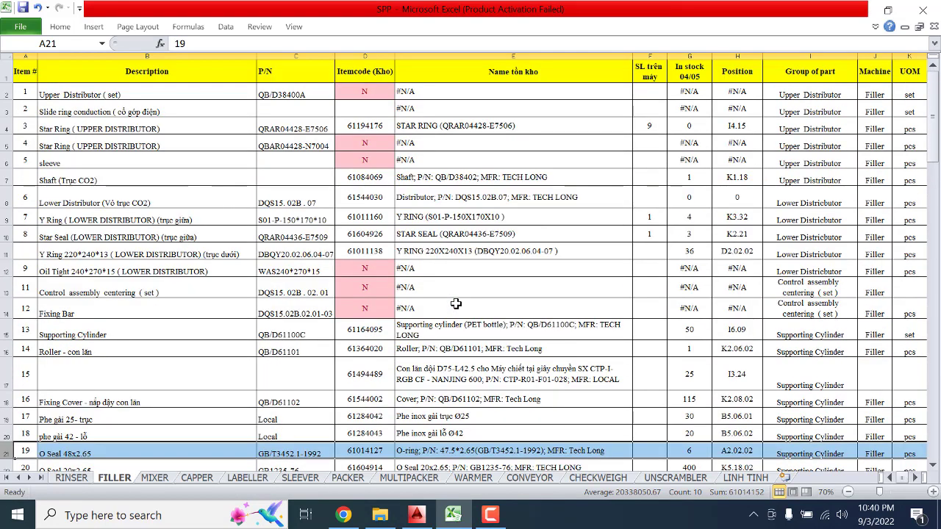
pyautogui.scroll(-2, 456, 304)
pyautogui.scroll(-1, 455, 304)
pyautogui.scroll(1, 456, 304)
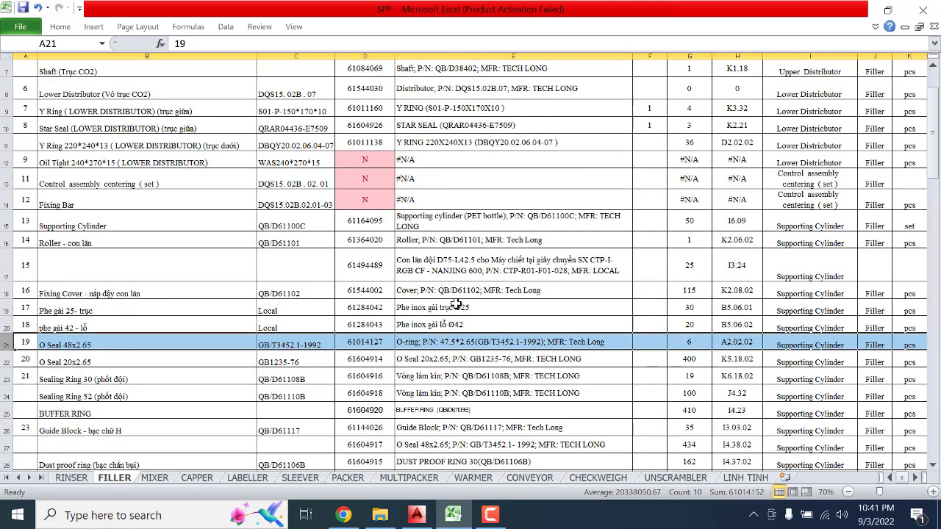
pyautogui.scroll(-1, 455, 303)
pyautogui.scroll(3, 456, 303)
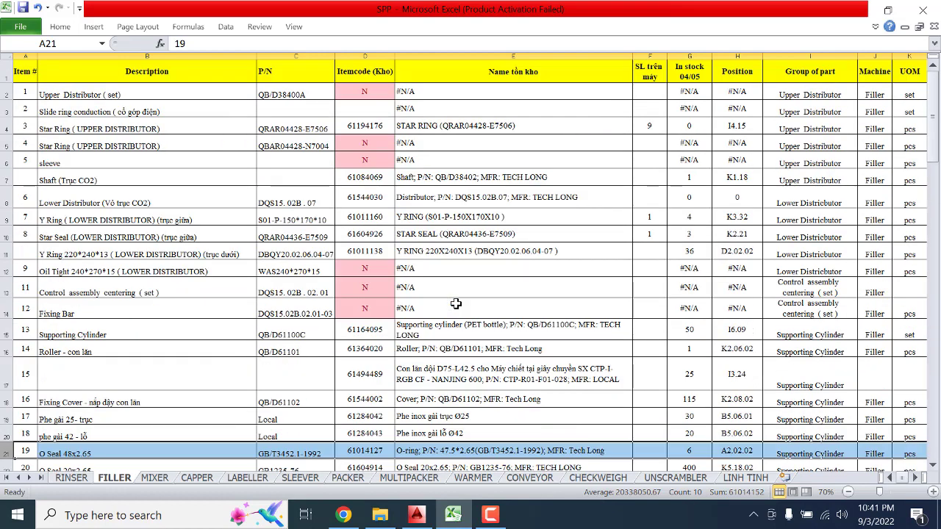
pyautogui.scroll(-1, 456, 304)
# Read the O Seal 48x2.65 part's Description text and its P/N cell, leaving both entries unedited.
pyautogui.click(81, 395)
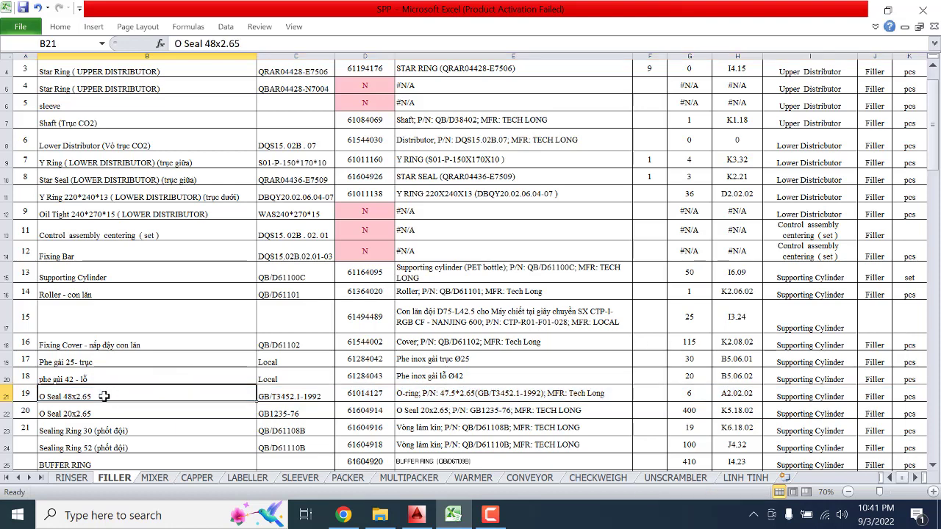
pyautogui.doubleClick(107, 395)
pyautogui.moveTo(126, 395); pyautogui.dragTo(19, 393)
pyautogui.press('Return')
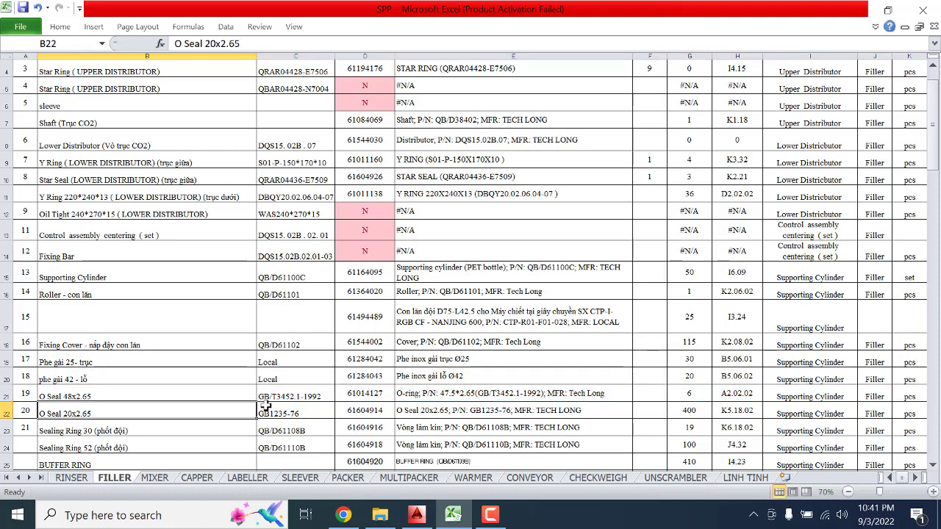
pyautogui.click(288, 395)
pyautogui.scroll(1, 291, 396)
pyautogui.scroll(-2, 290, 395)
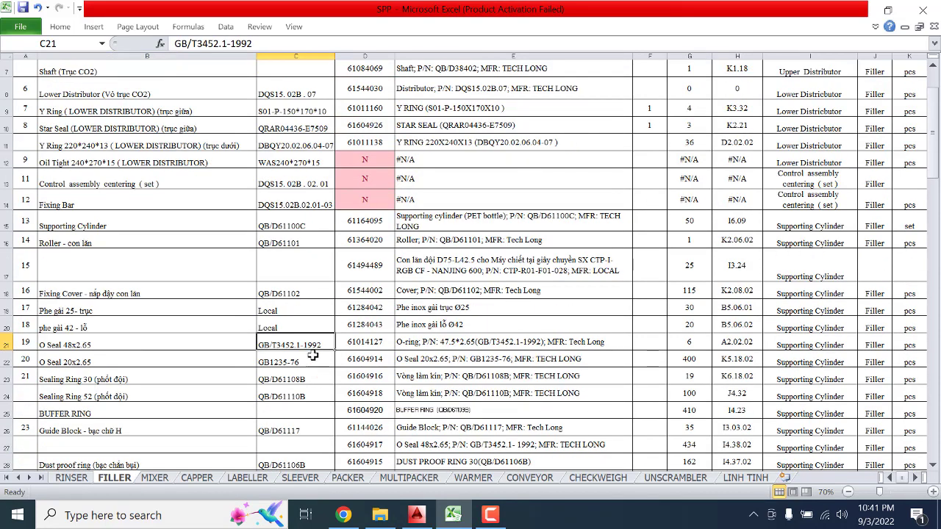
# Select the whole O Seal 48x2.65 row and check its P/N entry against the column header.
pyautogui.click(8, 343)
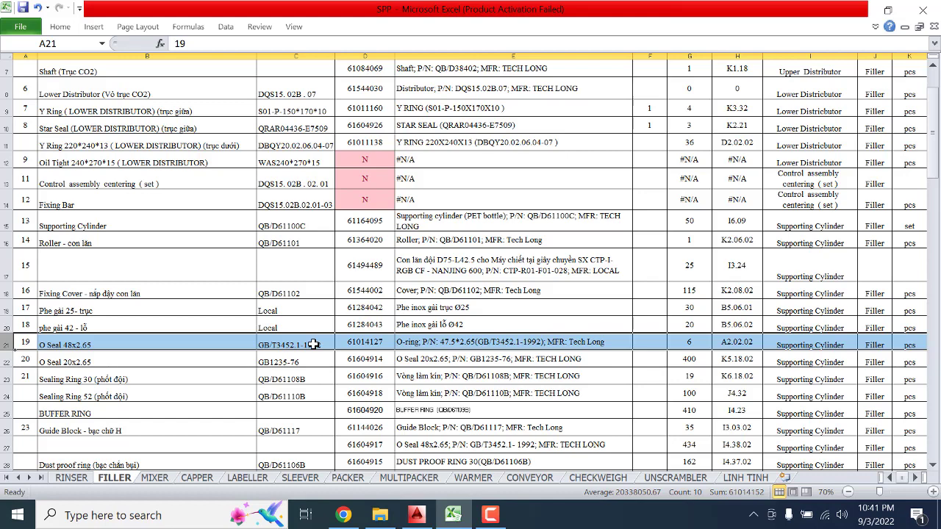
pyautogui.scroll(2, 314, 345)
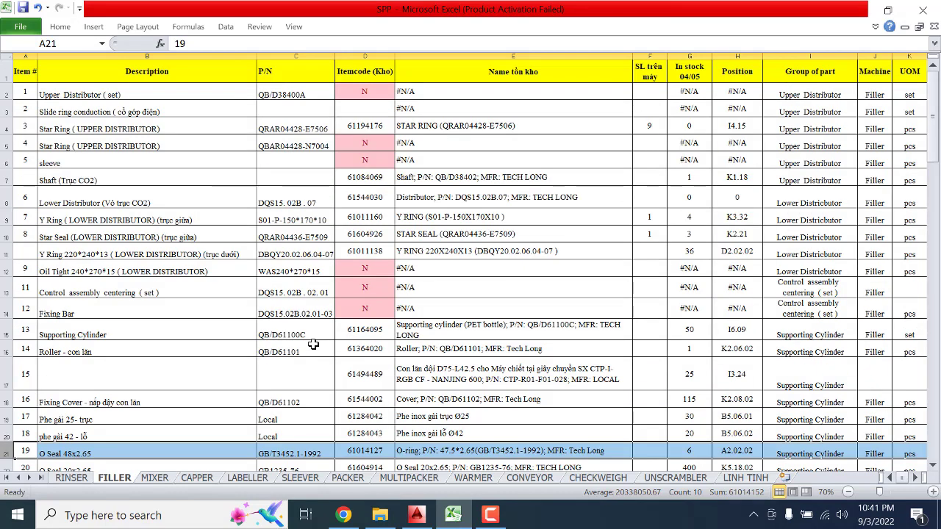
pyautogui.scroll(-2, 314, 345)
pyautogui.click(317, 345)
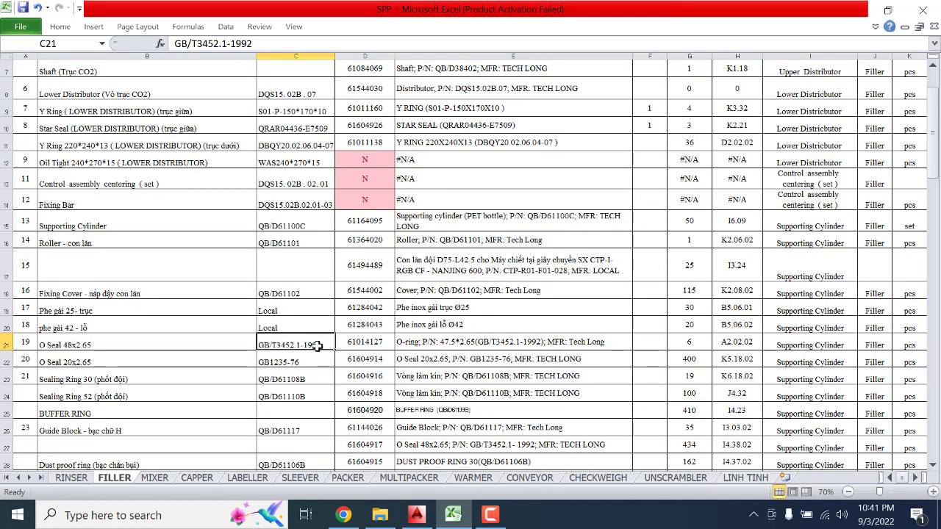
# Review the O Seal 48x2.65 part's Itemcode (Kho) and its inventory name in the Name tồn kho column.
pyautogui.click(362, 344)
pyautogui.scroll(2, 364, 367)
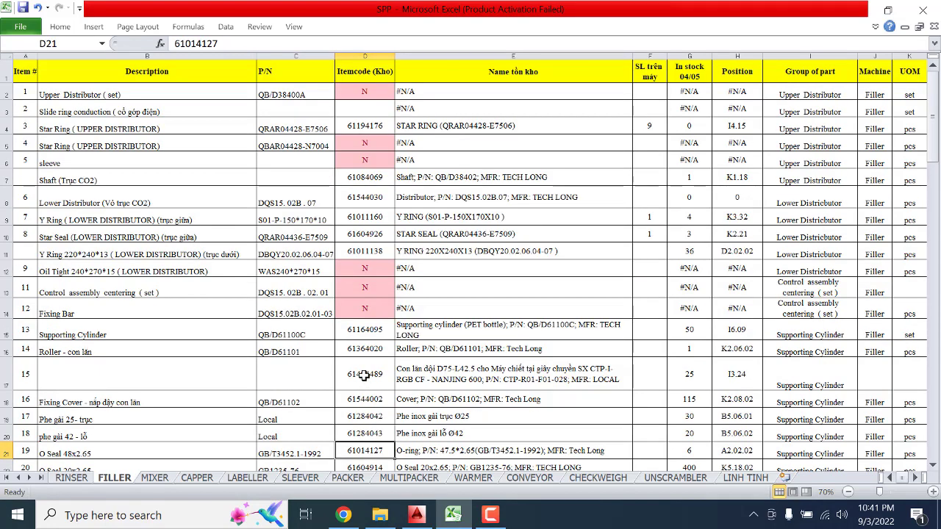
pyautogui.scroll(-2, 364, 375)
pyautogui.click(8, 344)
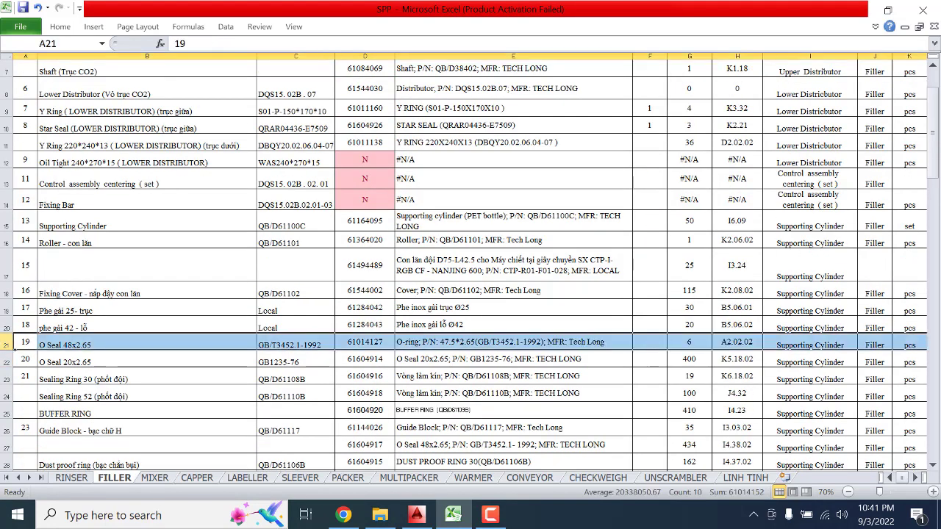
pyautogui.click(411, 344)
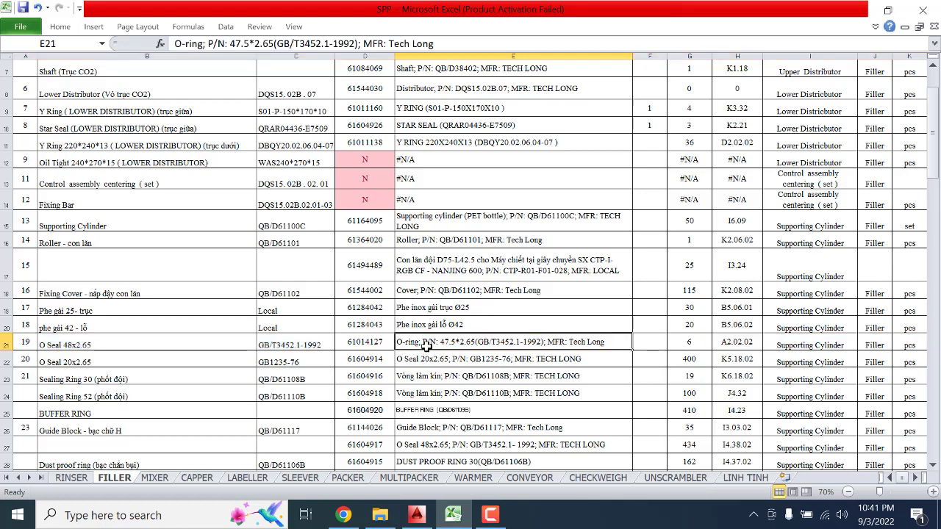
# Highlight the O Seal 48x2.65 part's P/N and compare it with the size 47.5*2.65 and standard GB/T3452.1-1992 in its inventory name.
pyautogui.doubleClick(284, 345)
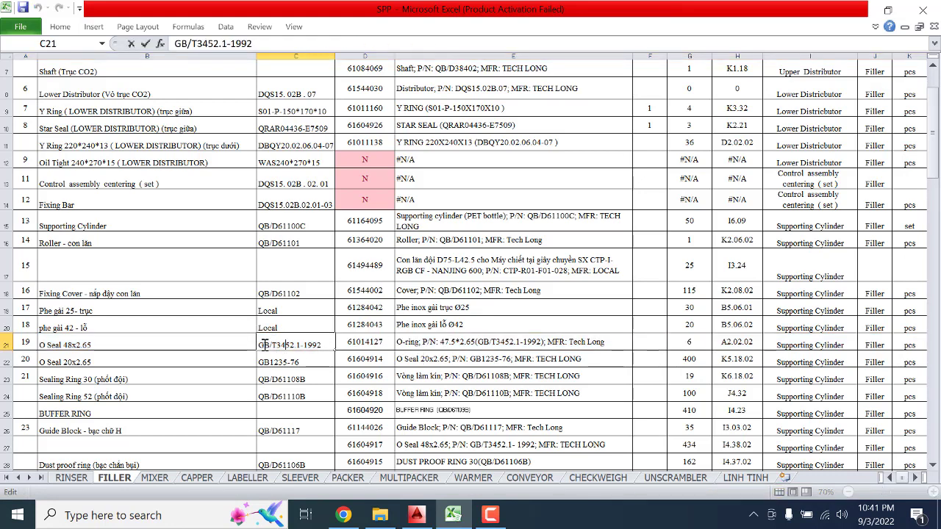
pyautogui.moveTo(258, 345); pyautogui.dragTo(321, 345)
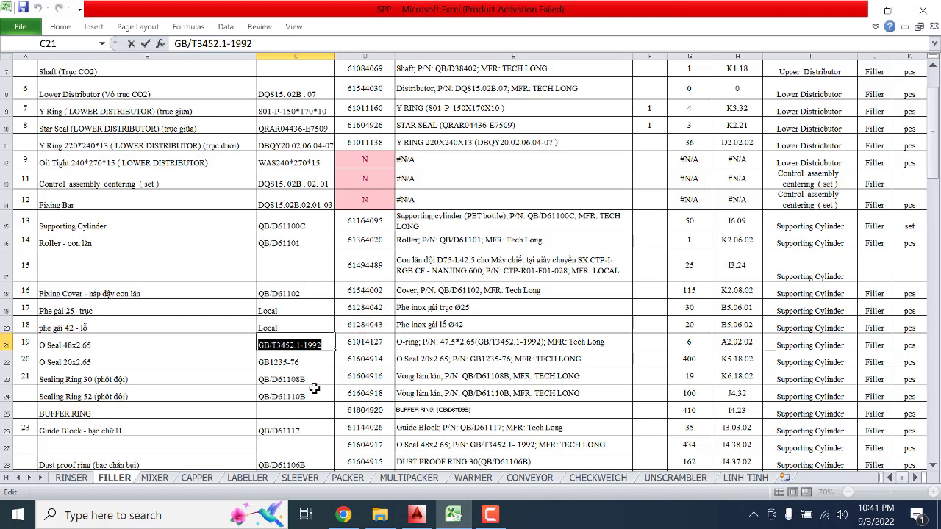
pyautogui.click(462, 344)
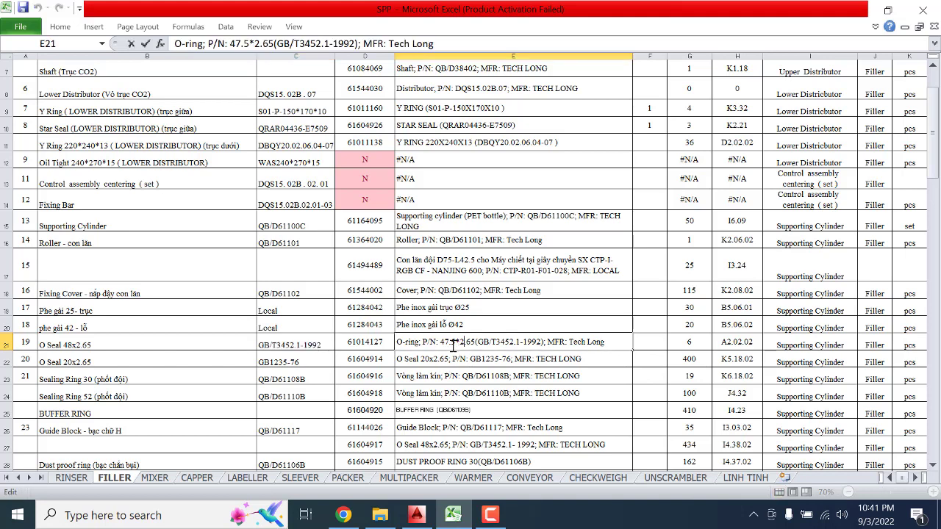
pyautogui.moveTo(441, 343); pyautogui.dragTo(476, 343)
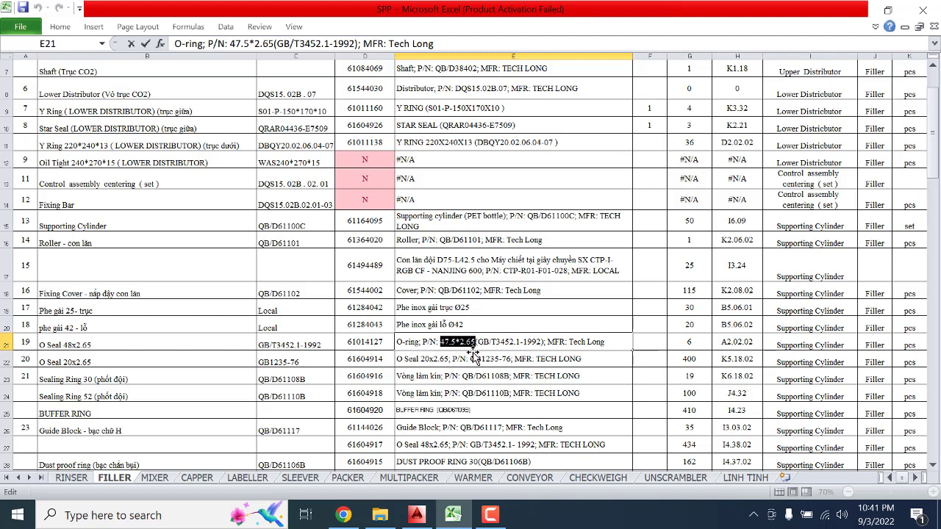
pyautogui.click(516, 342)
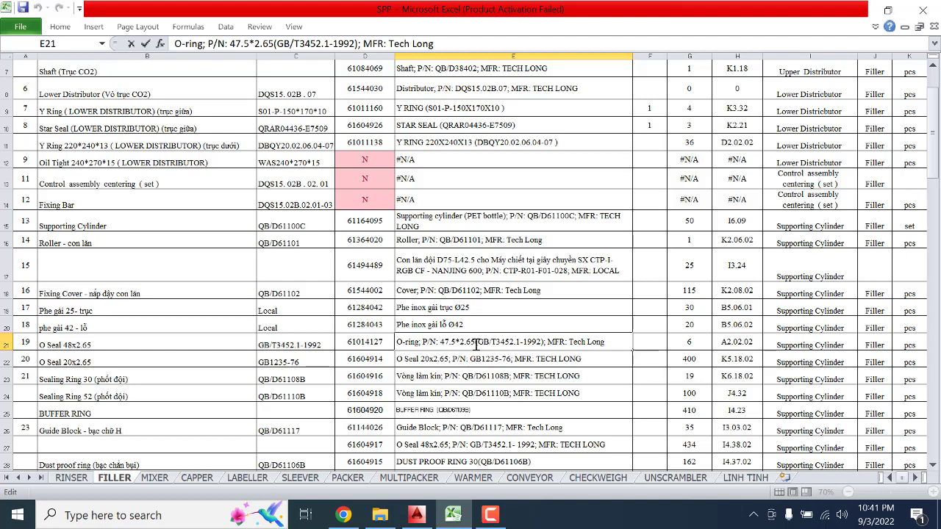
pyautogui.moveTo(475, 343); pyautogui.dragTo(547, 342)
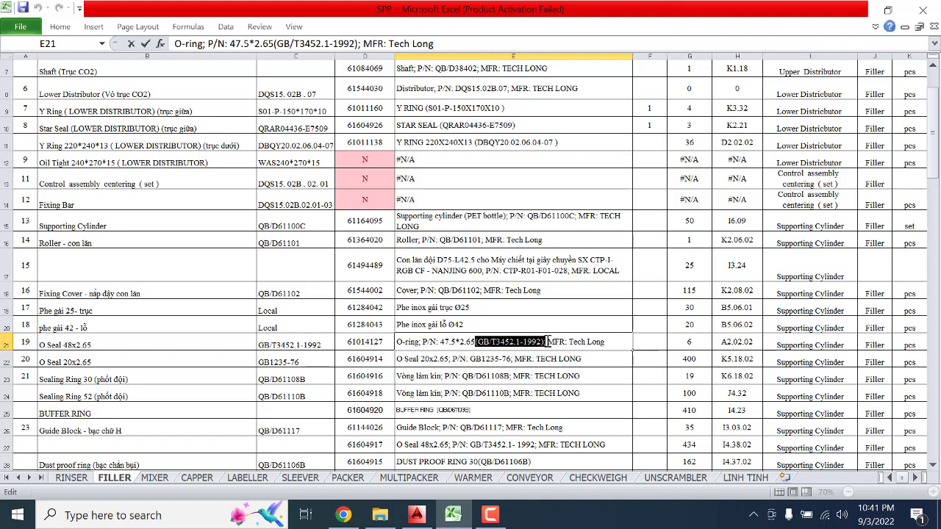
pyautogui.scroll(2, 514, 353)
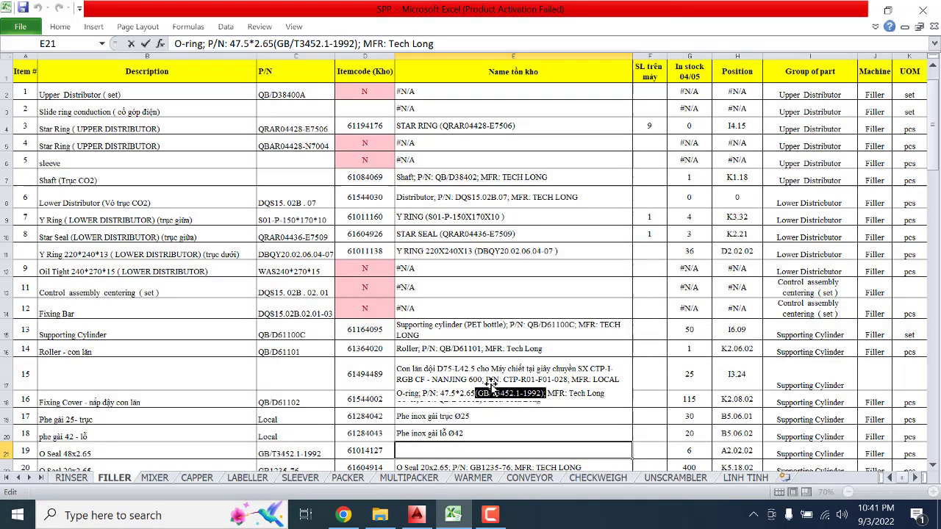
# Highlight the manufacturer text MFR: Tech Long in the O Seal 48x2.65 part's inventory name, leaving the cell unedited.
pyautogui.scroll(-1, 491, 383)
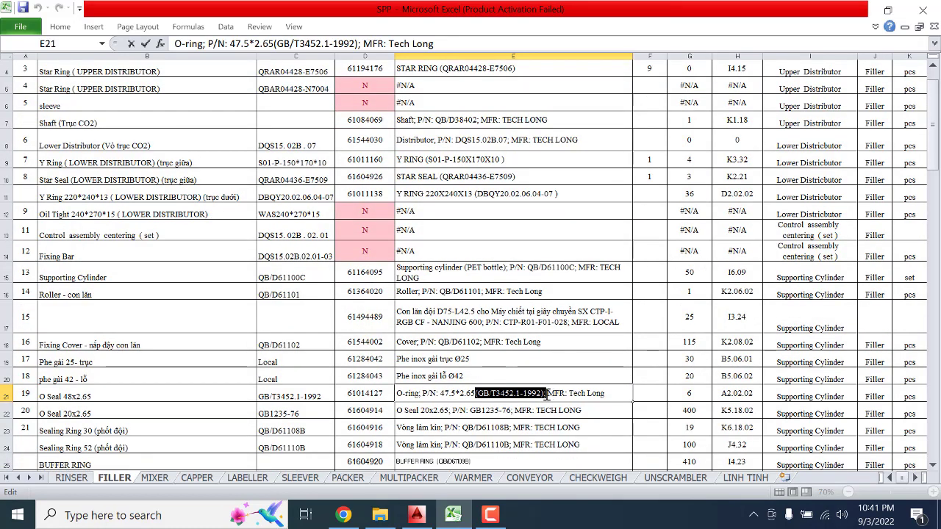
pyautogui.moveTo(548, 394); pyautogui.dragTo(621, 395)
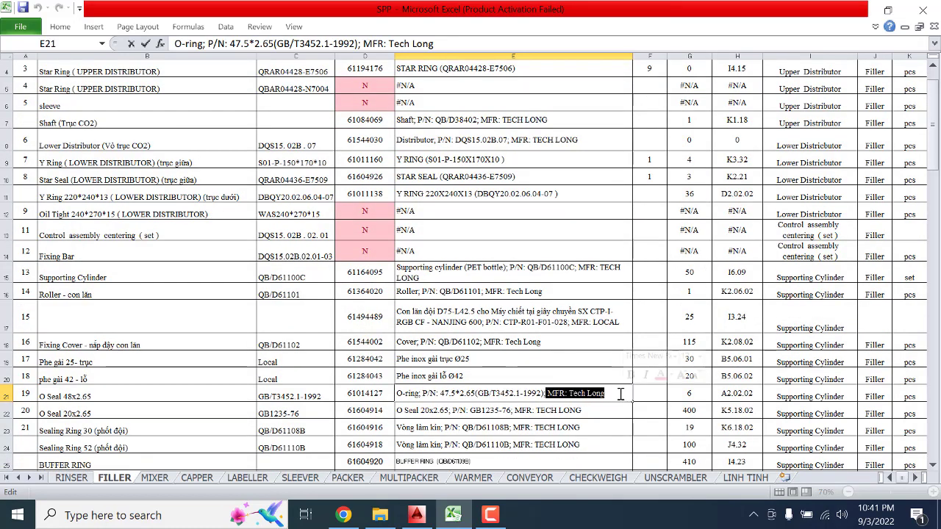
pyautogui.click(515, 408)
pyautogui.click(555, 390)
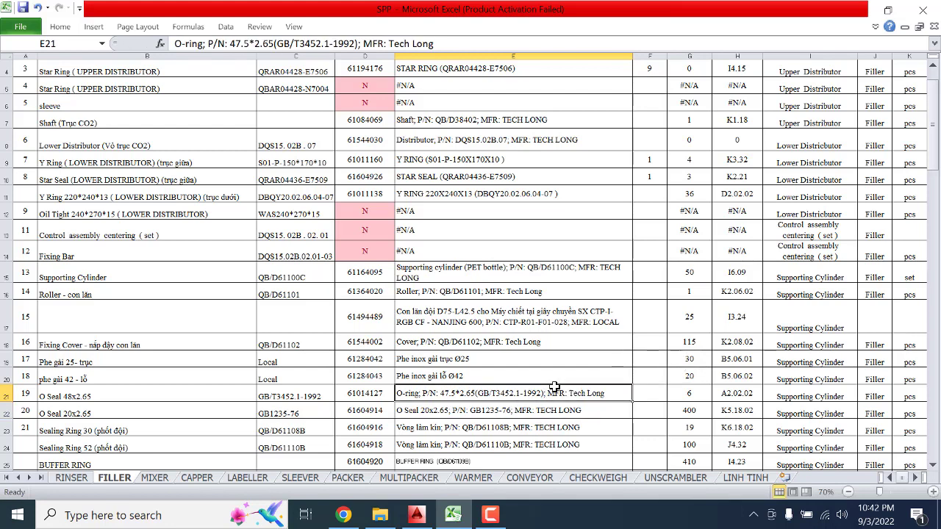
# Check the O Seal 48x2.65 part's stock quantity against the In stock 04/05 column header.
pyautogui.click(689, 392)
pyautogui.scroll(1, 689, 389)
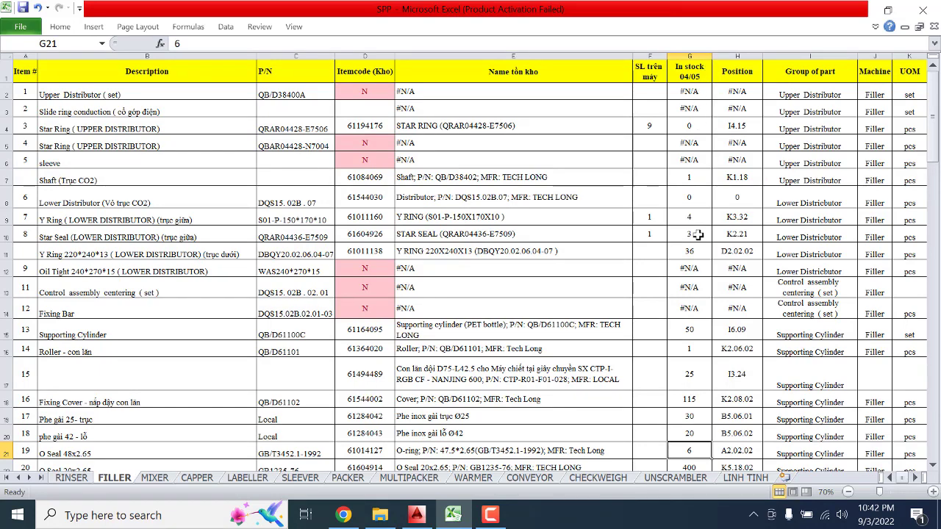
pyautogui.scroll(-3, 704, 301)
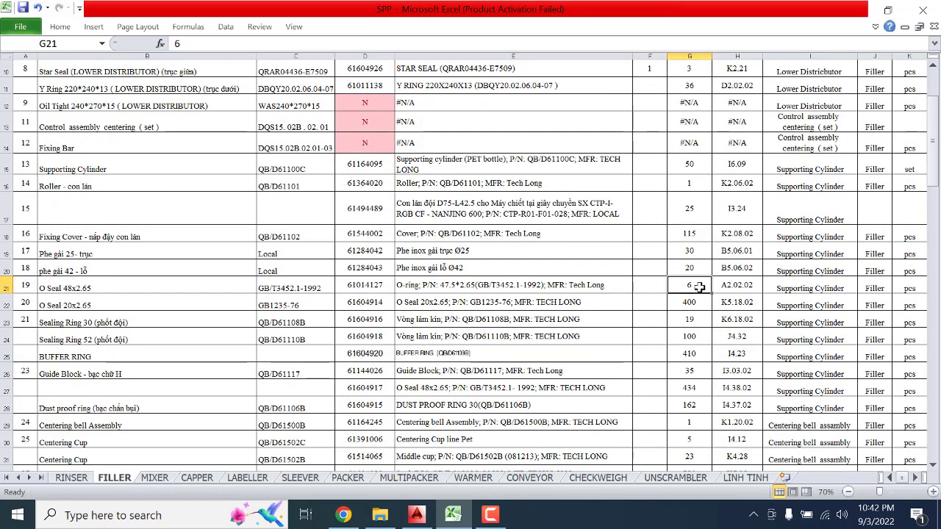
pyautogui.scroll(3, 689, 287)
pyautogui.scroll(-2, 710, 361)
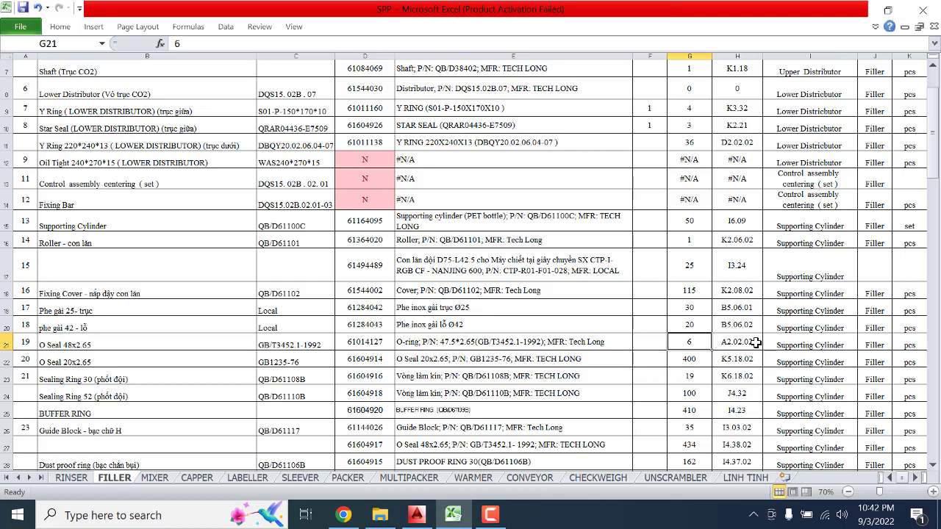
# Check the O Seal 48x2.65 part's storage location against the Position column header.
pyautogui.click(491, 516)
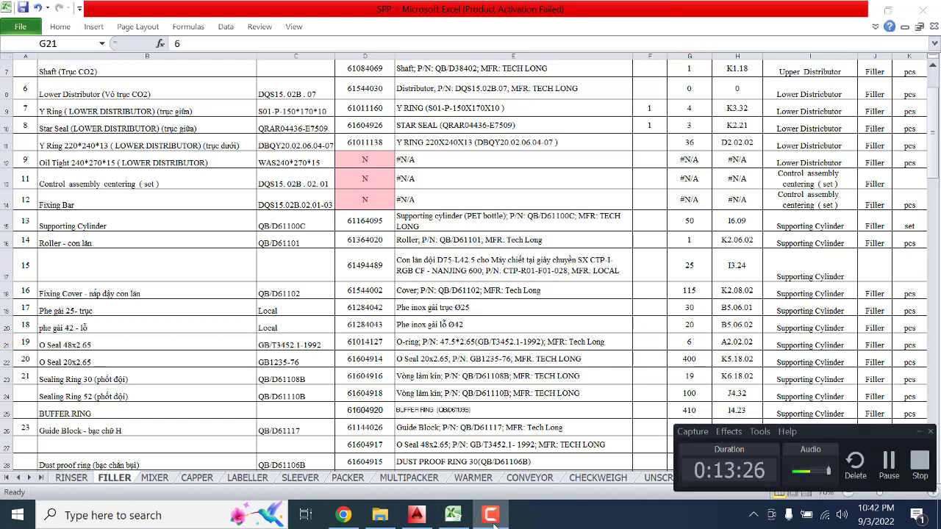
pyautogui.click(494, 526)
pyautogui.click(750, 342)
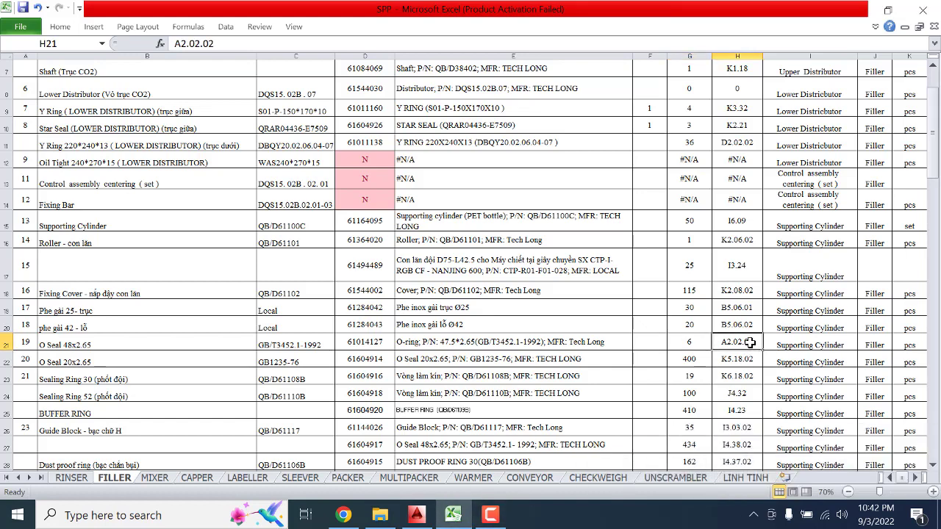
pyautogui.scroll(2, 750, 342)
pyautogui.scroll(-1, 750, 342)
# Find the Roller part with P/N QB/D61508, read its Name tồn kho entry, and select its whole row.
pyautogui.scroll(-5, 505, 340)
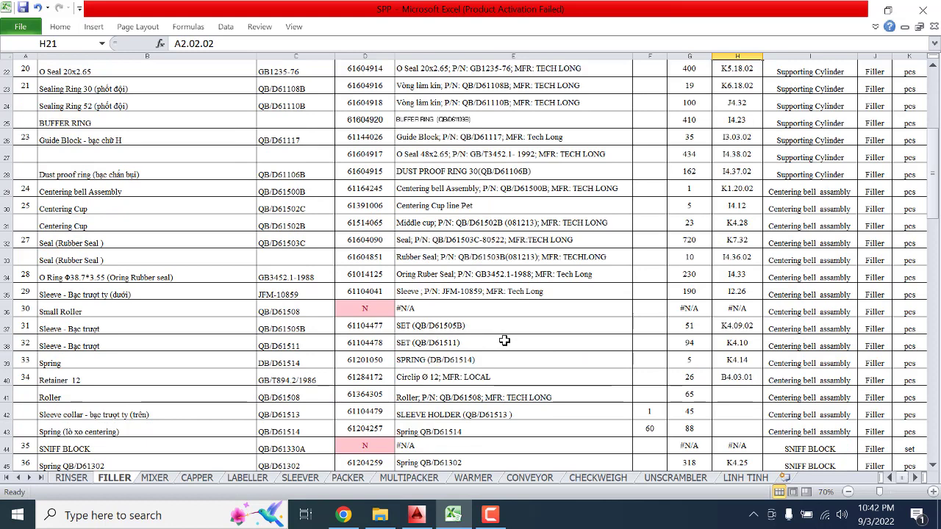
pyautogui.scroll(-2, 491, 358)
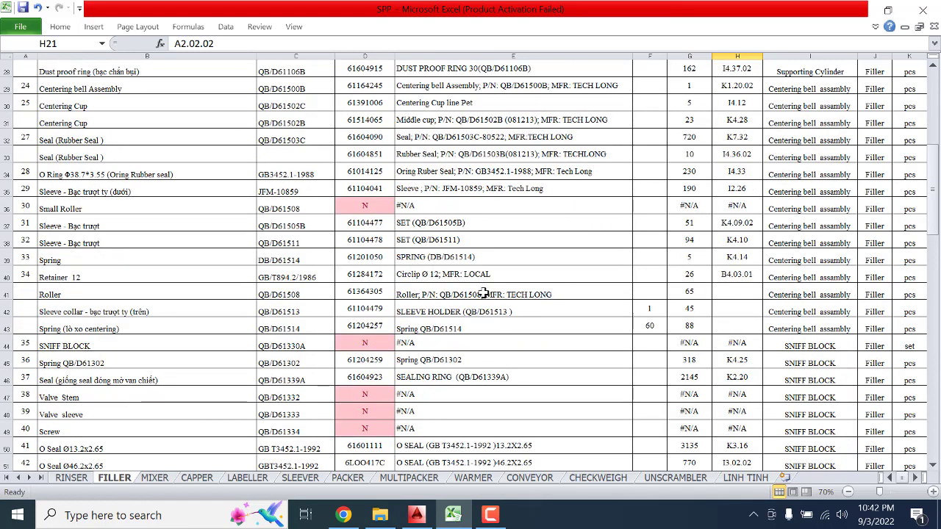
pyautogui.click(8, 295)
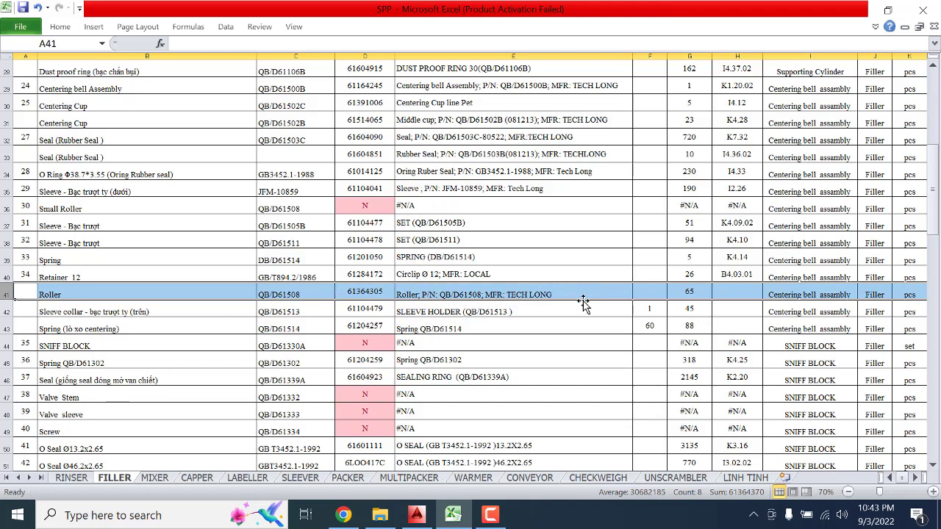
pyautogui.click(553, 293)
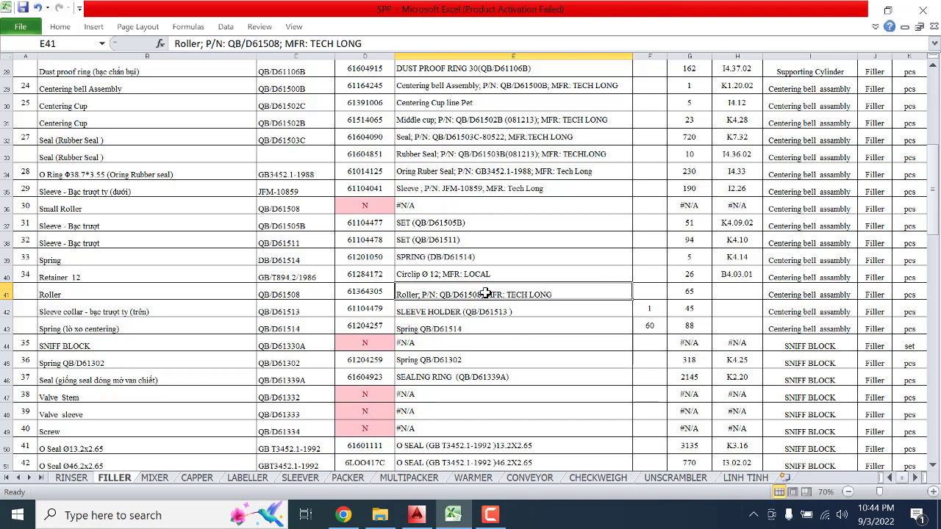
pyautogui.click(7, 294)
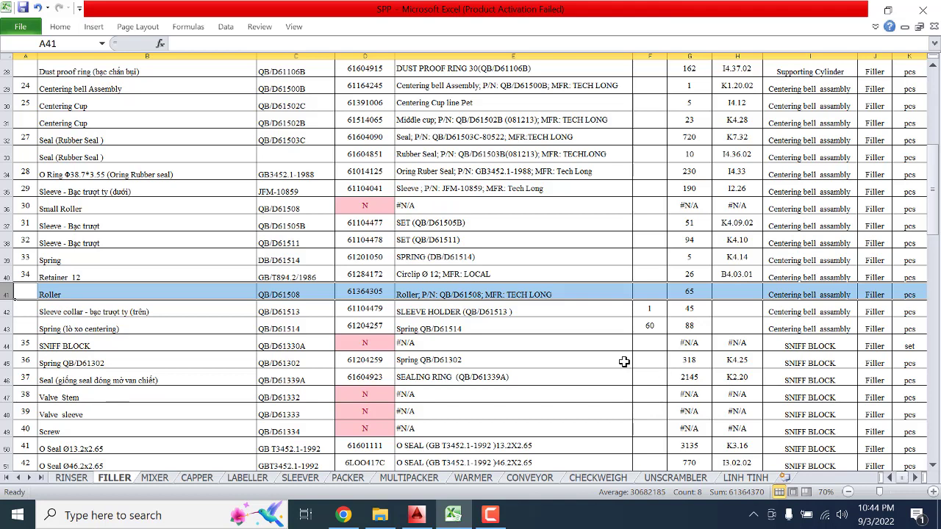
# Inspect the Roller QB/D61508 row across the remaining columns beyond UOM, and return to its main part data.
pyautogui.click(918, 478)
pyautogui.click(918, 478)
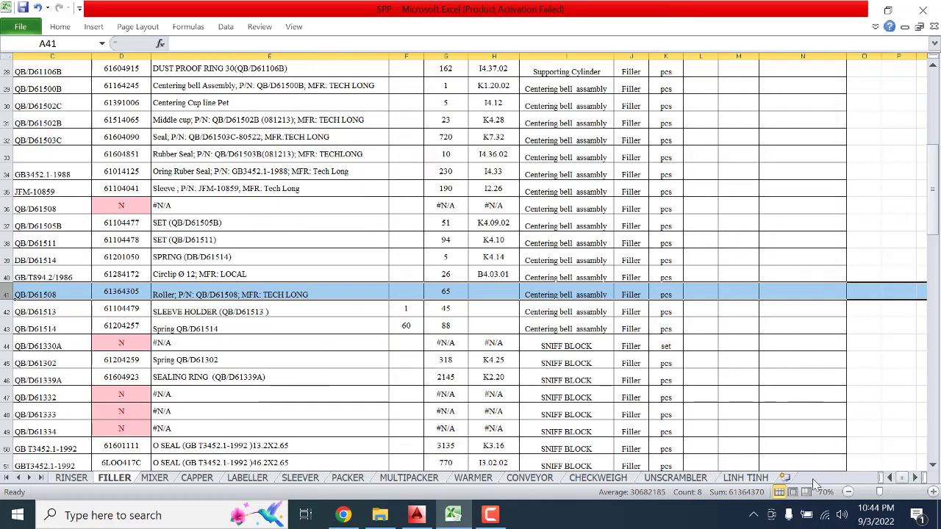
pyautogui.click(891, 479)
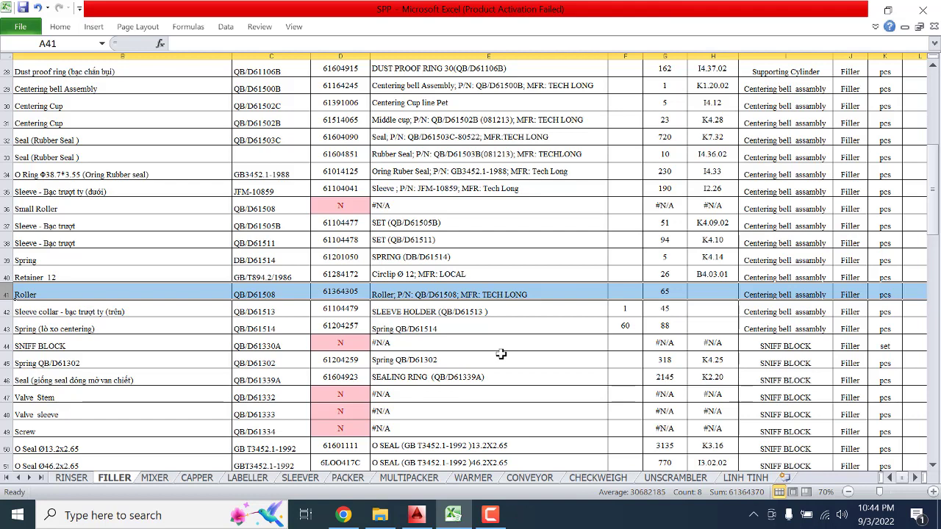
pyautogui.scroll(-1, 501, 355)
pyautogui.scroll(1, 500, 354)
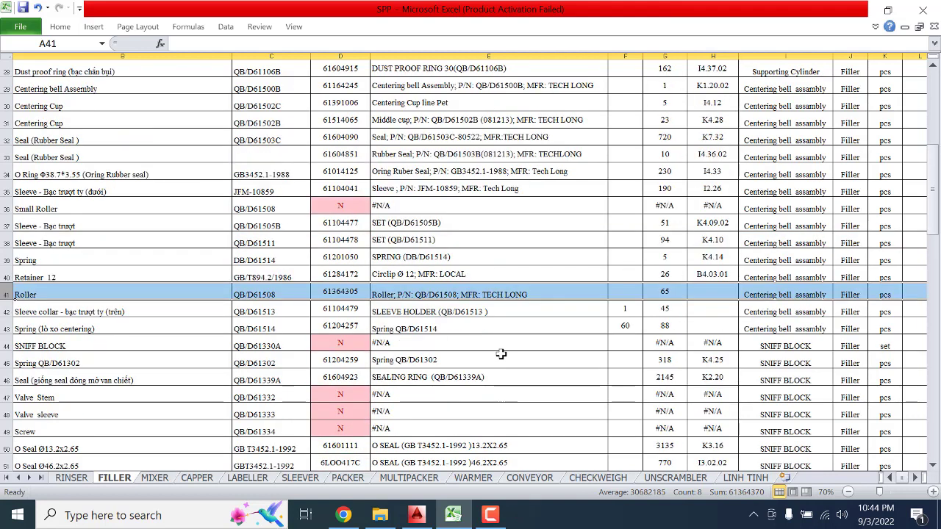
pyautogui.click(490, 516)
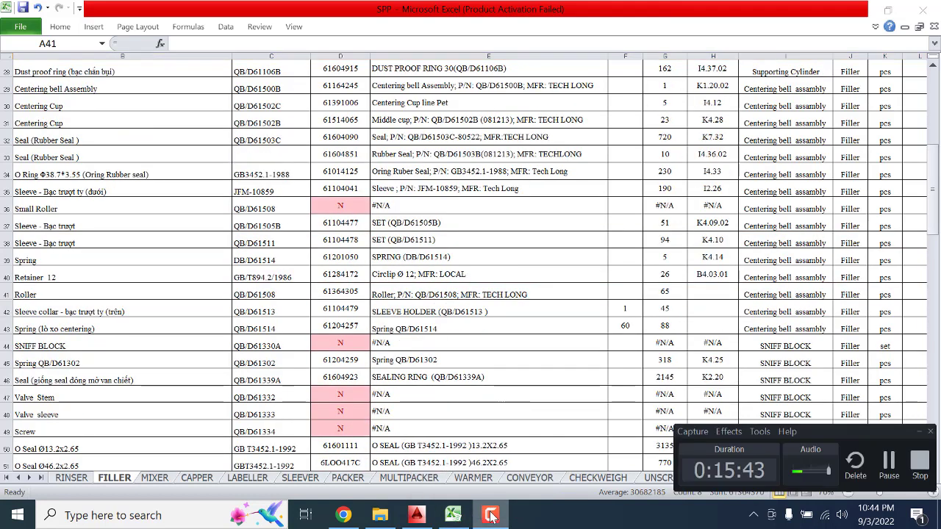
pyautogui.click(490, 515)
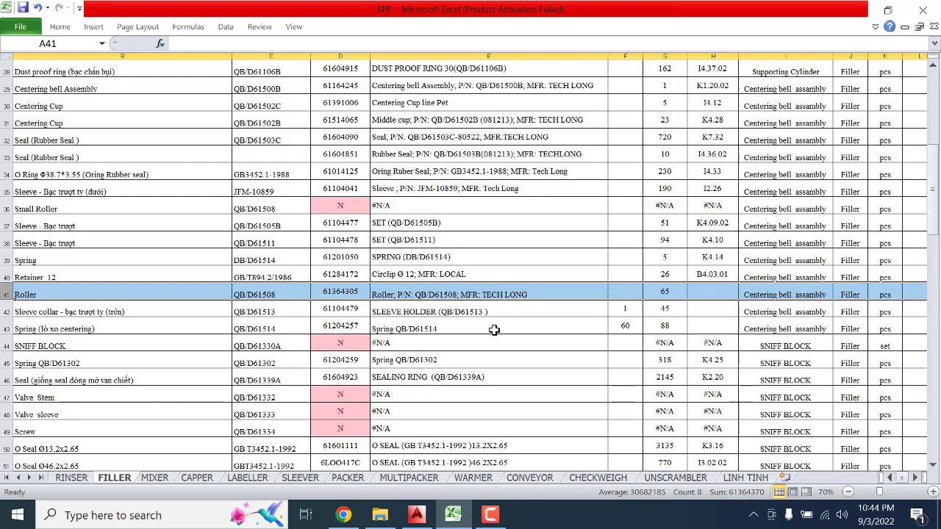
# Check the Roller QB/D61508 part's stock quantity in the In stock 04/05 column.
pyautogui.click(675, 292)
pyautogui.scroll(4, 682, 302)
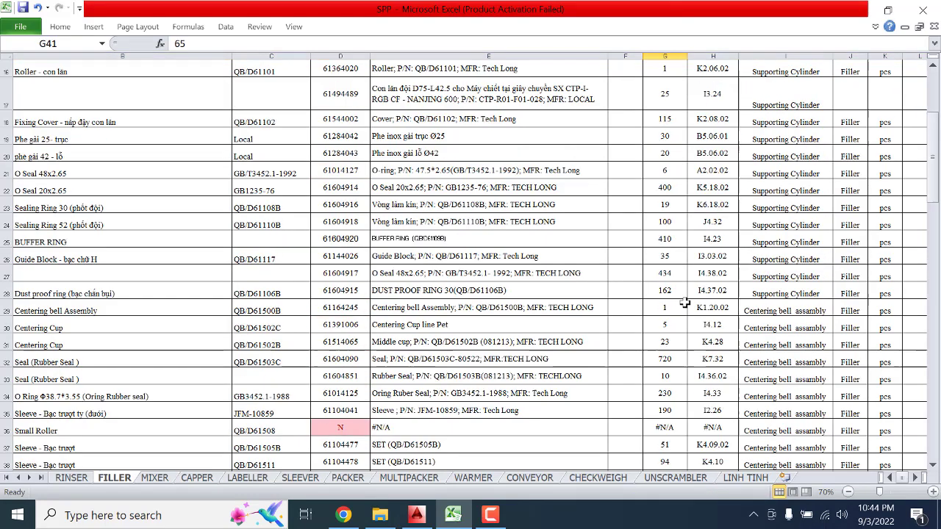
pyautogui.scroll(5, 684, 302)
pyautogui.scroll(-6, 684, 302)
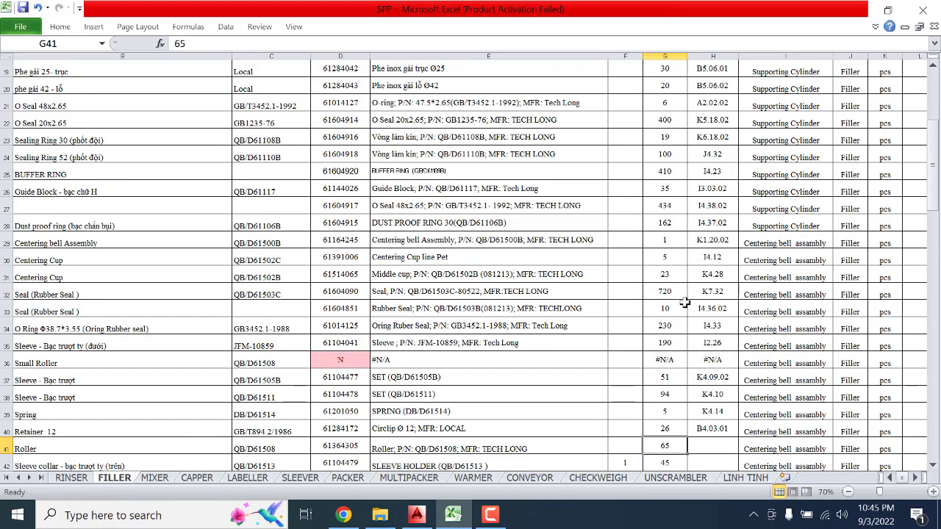
pyautogui.scroll(-2, 684, 302)
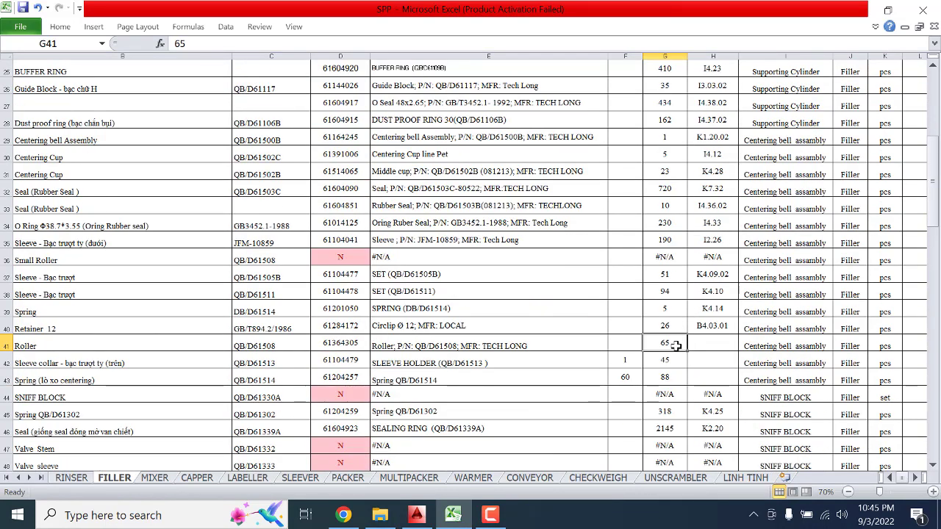
pyautogui.scroll(-1, 675, 346)
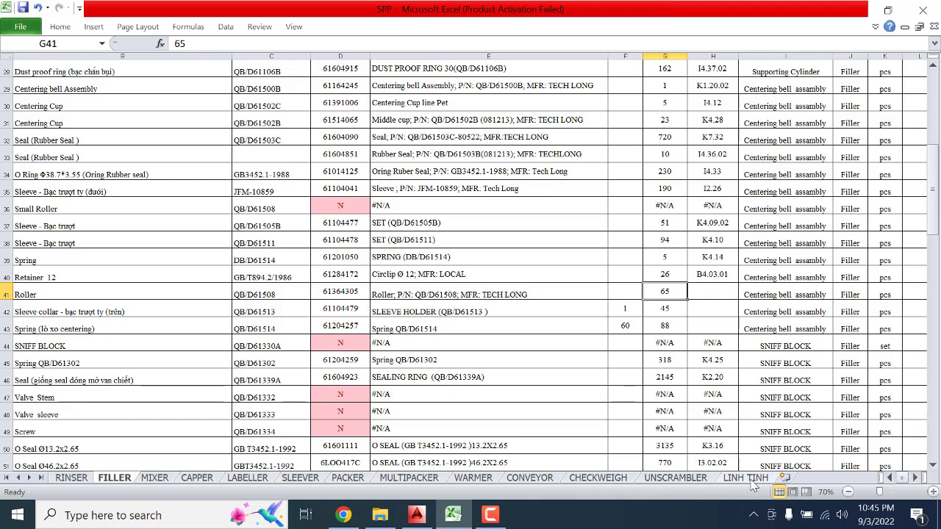
pyautogui.scroll(9, 538, 414)
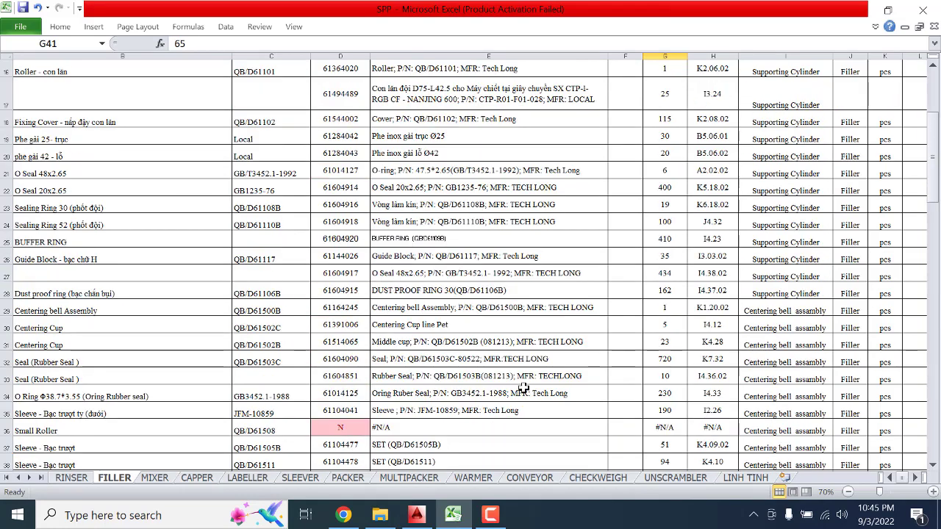
pyautogui.scroll(-1, 523, 387)
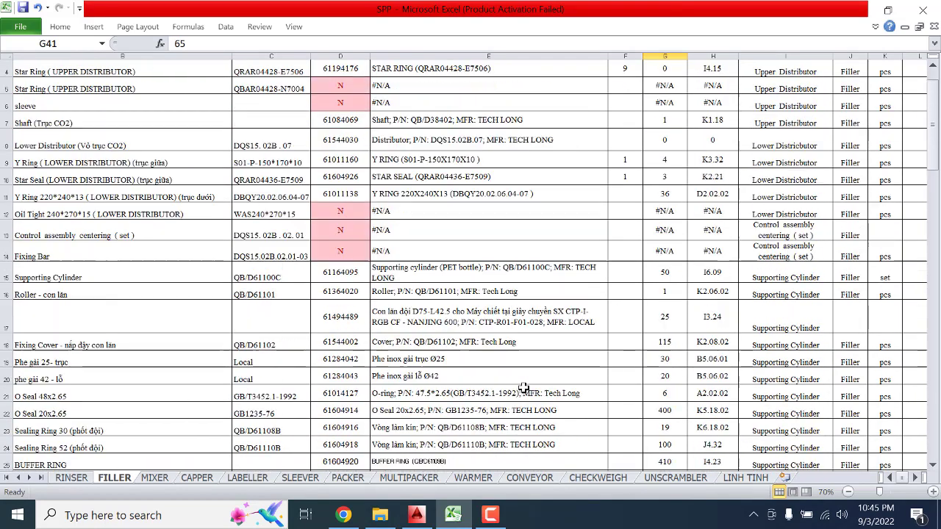
pyautogui.scroll(1, 523, 388)
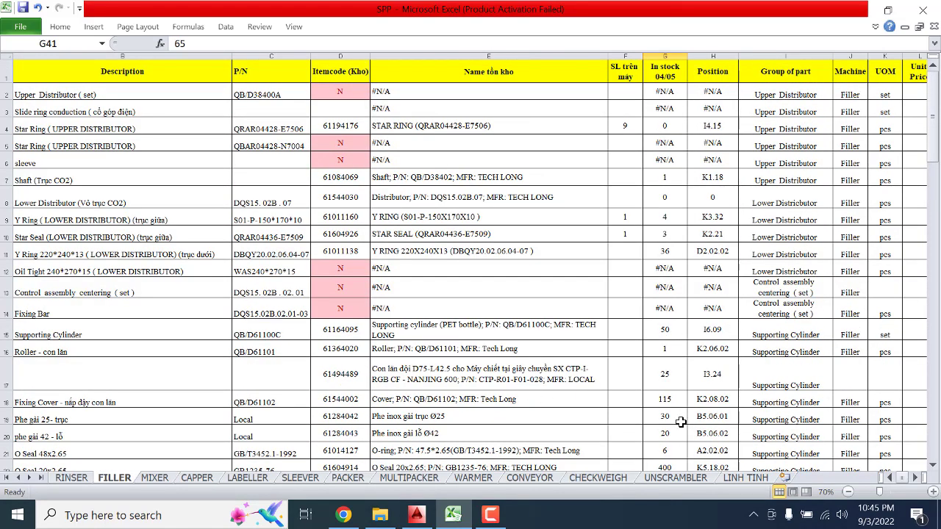
pyautogui.click(492, 516)
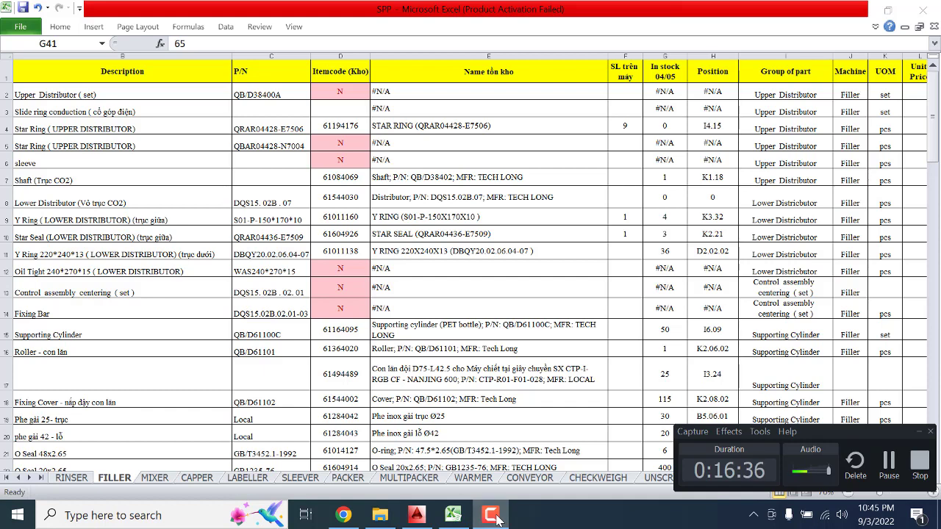
pyautogui.click(492, 517)
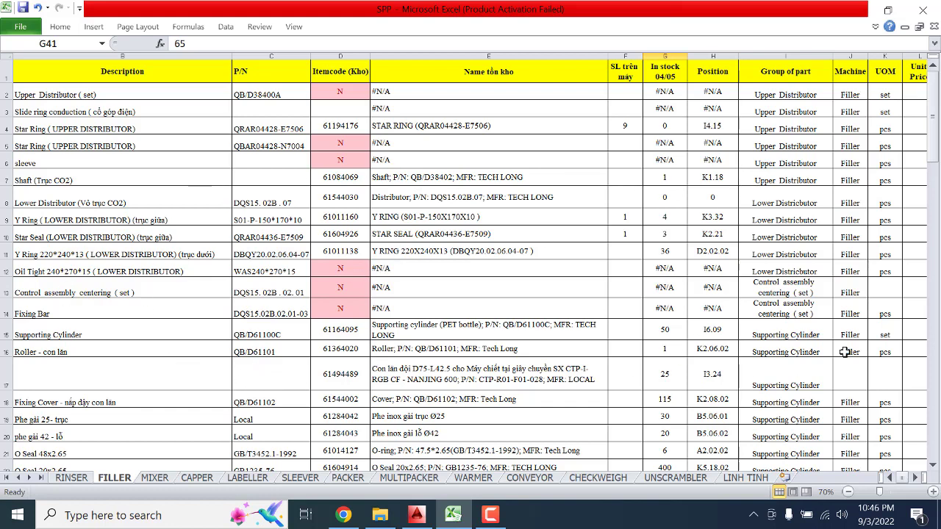
# Switch to Chrome and highlight the personal Facebook link and the hotline number in the YouTube channel's description.
pyautogui.click(343, 515)
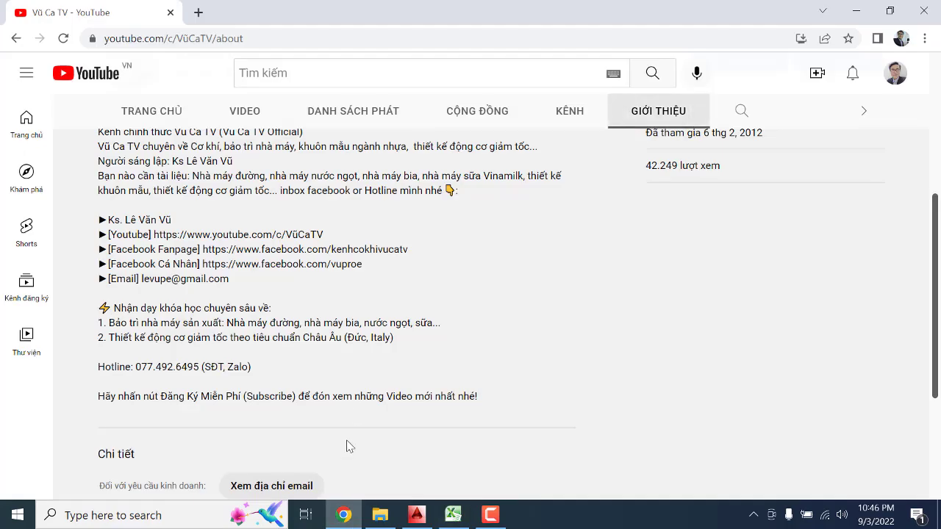
pyautogui.scroll(1, 349, 390)
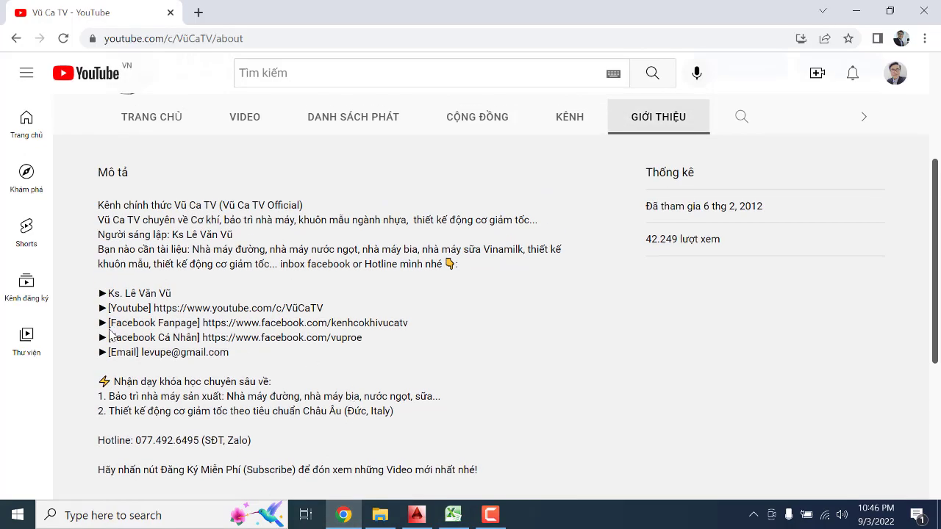
pyautogui.moveTo(102, 337); pyautogui.dragTo(383, 340)
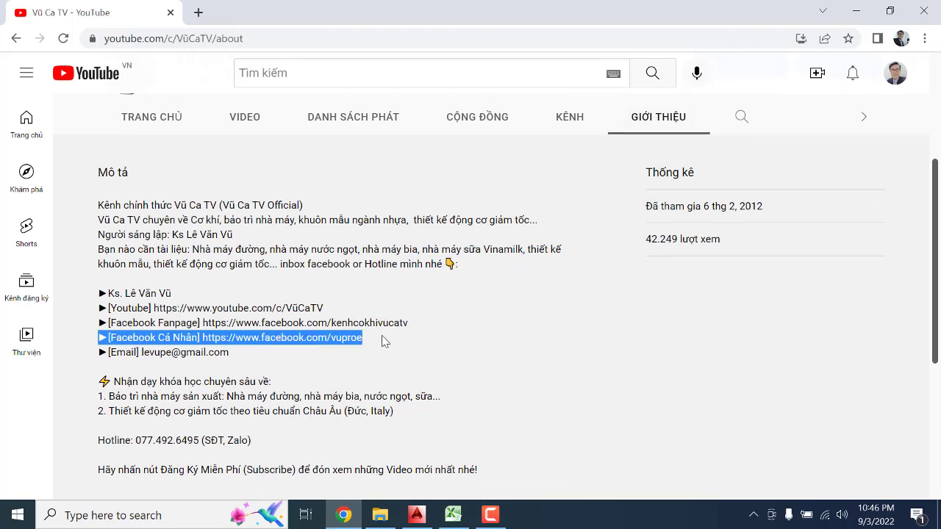
pyautogui.scroll(-1, 300, 394)
pyautogui.moveTo(137, 369); pyautogui.dragTo(379, 372)
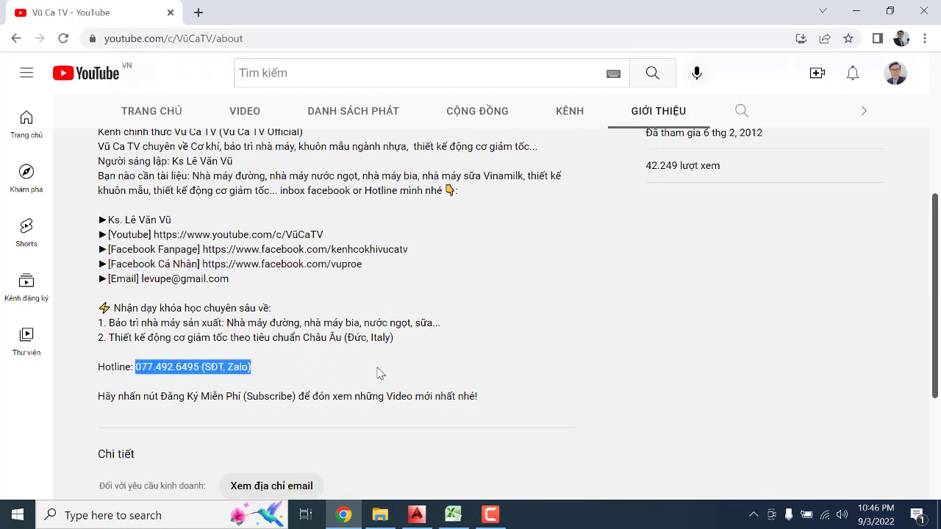
# Review the YouTube channel's banner, description and contact details on its Giới thiệu page.
pyautogui.scroll(3, 379, 373)
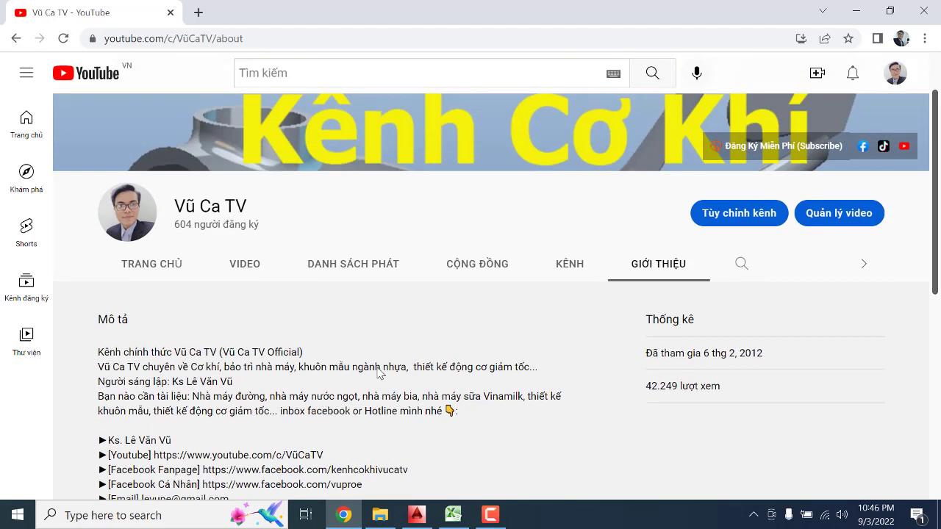
pyautogui.scroll(-2, 380, 372)
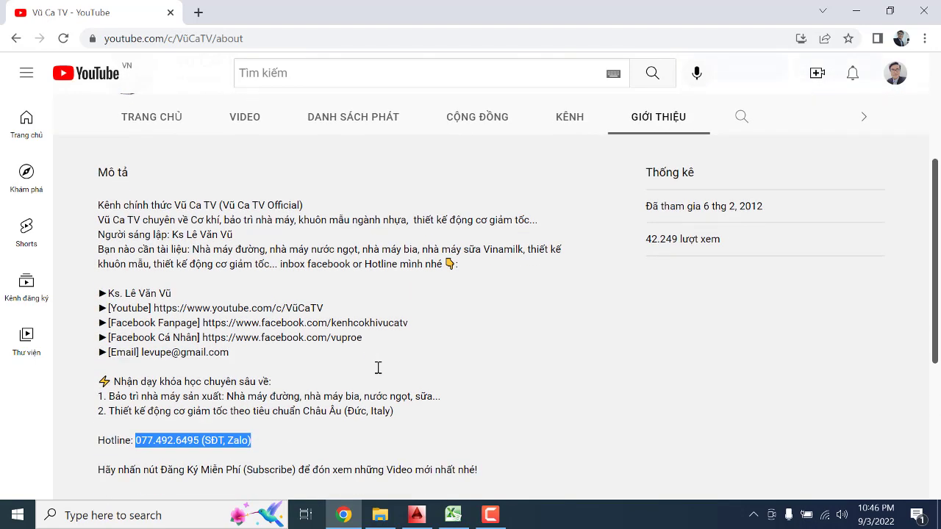
pyautogui.scroll(2, 454, 373)
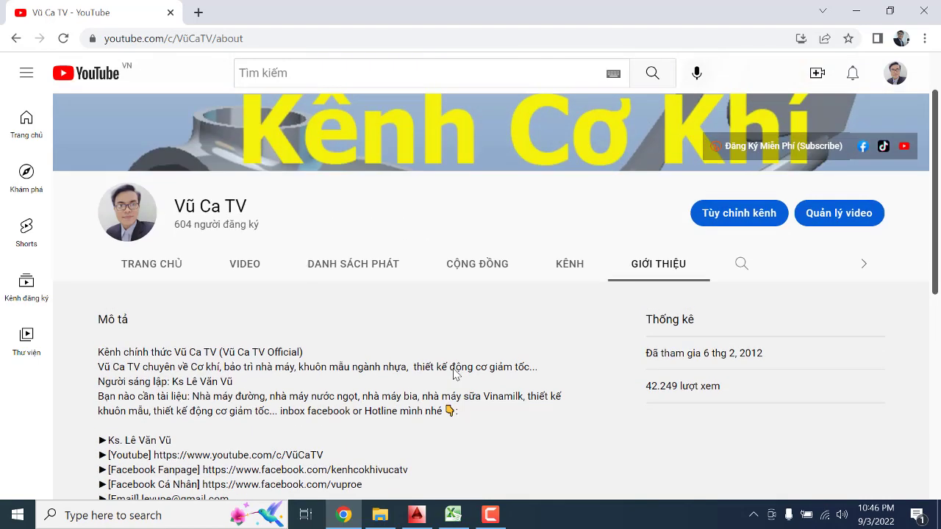
pyautogui.scroll(-2, 454, 373)
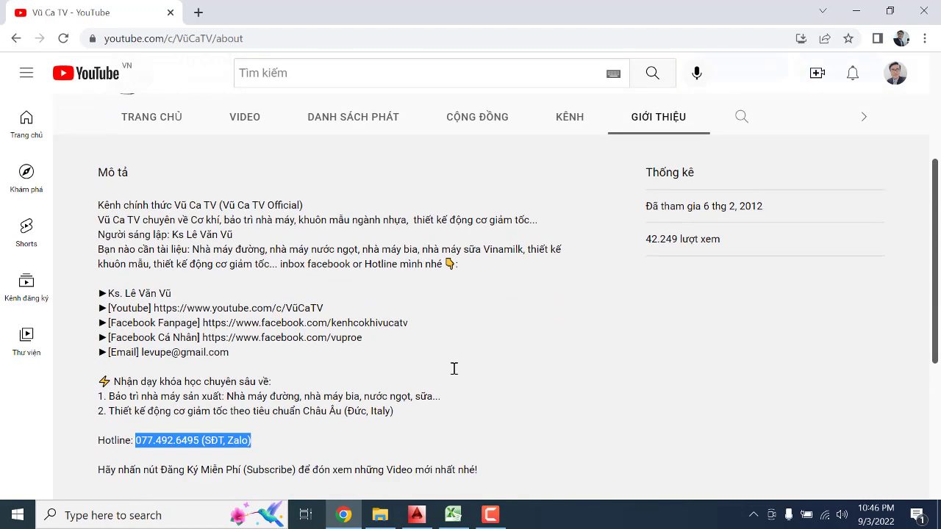
pyautogui.scroll(-1, 453, 368)
pyautogui.scroll(4, 453, 369)
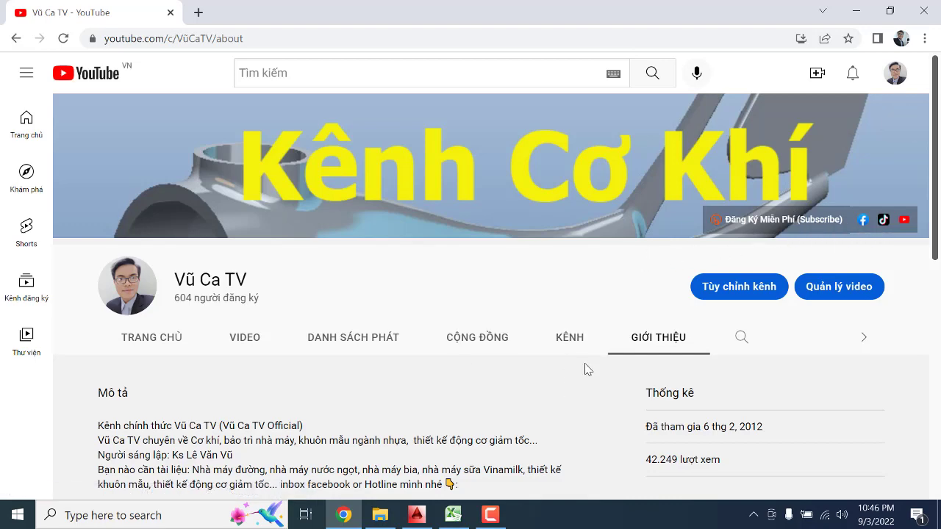
pyautogui.scroll(-1, 586, 369)
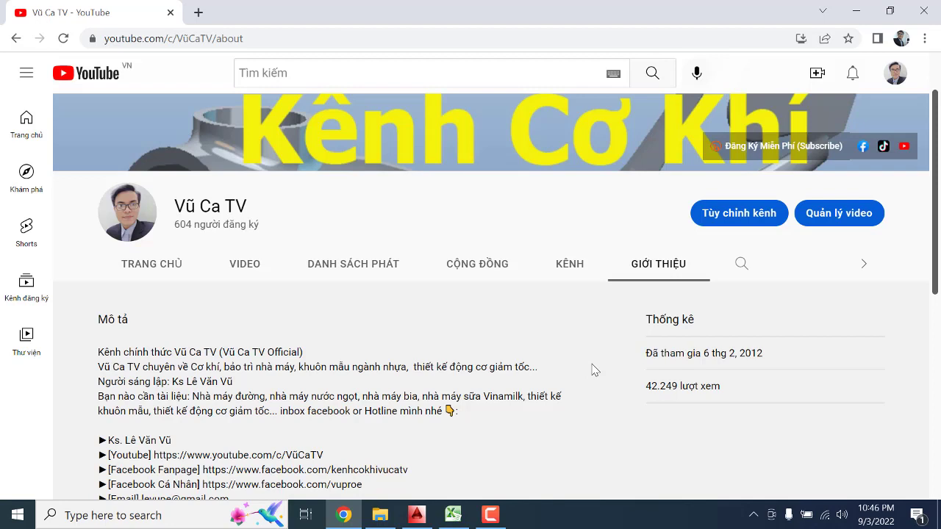
pyautogui.click(491, 515)
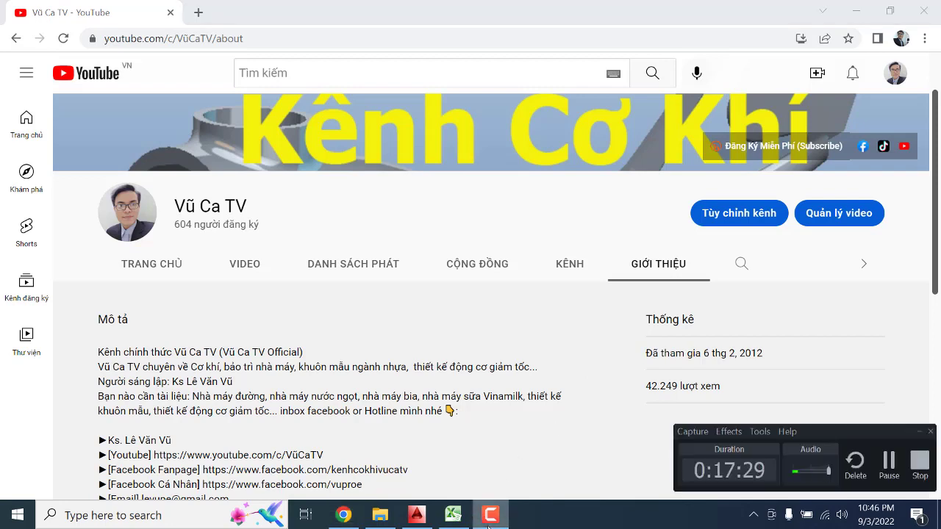